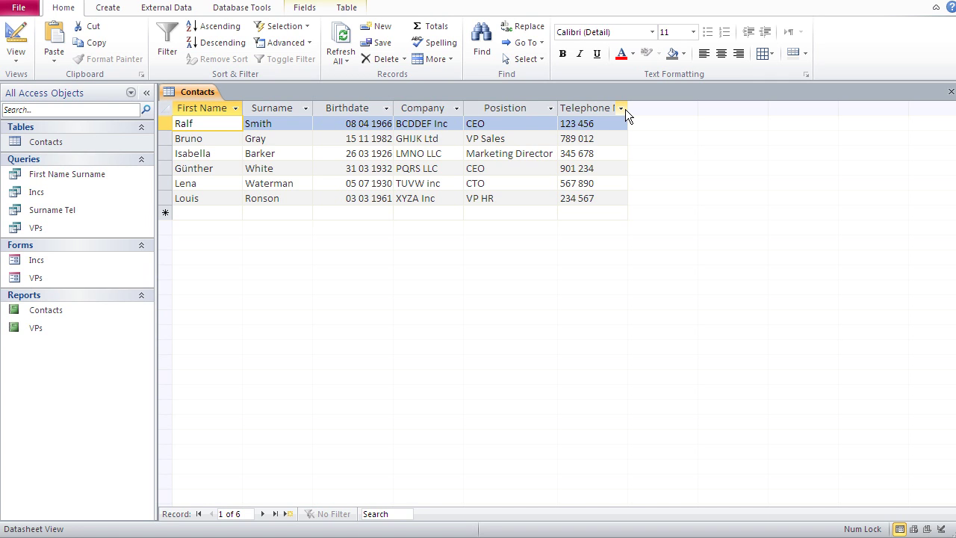
- In the Contacts table design, insert a new field above Telephone Number and name it Starting Time
click(10, 42)
click(10, 42)
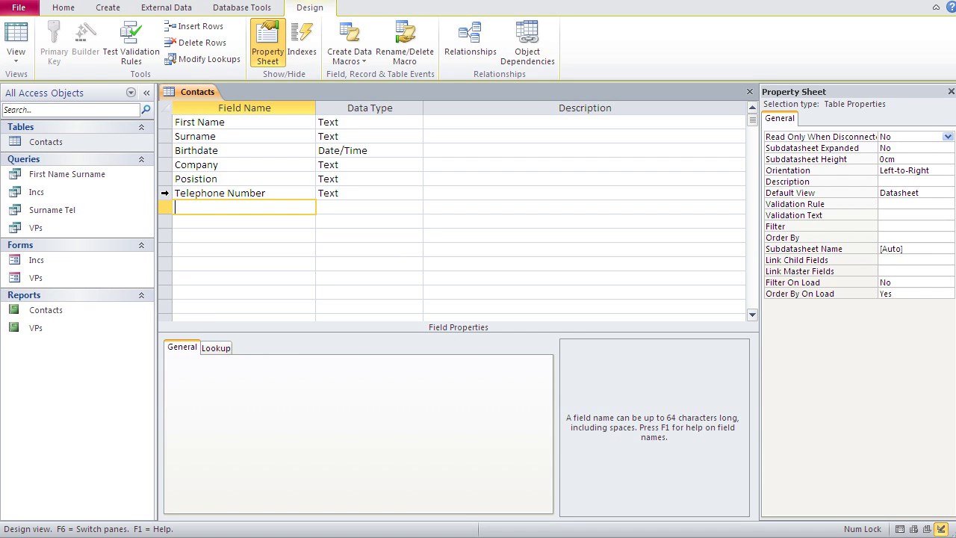
click(164, 192)
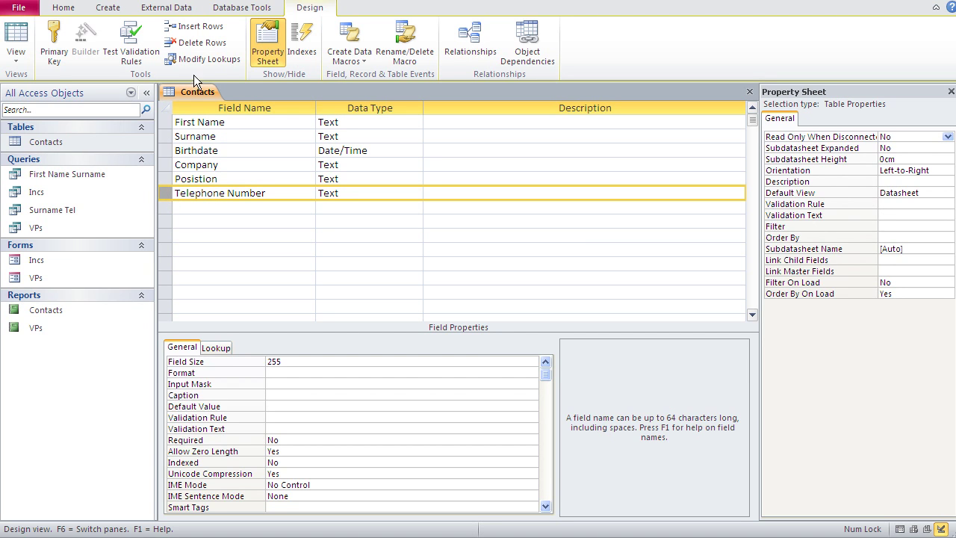
click(192, 28)
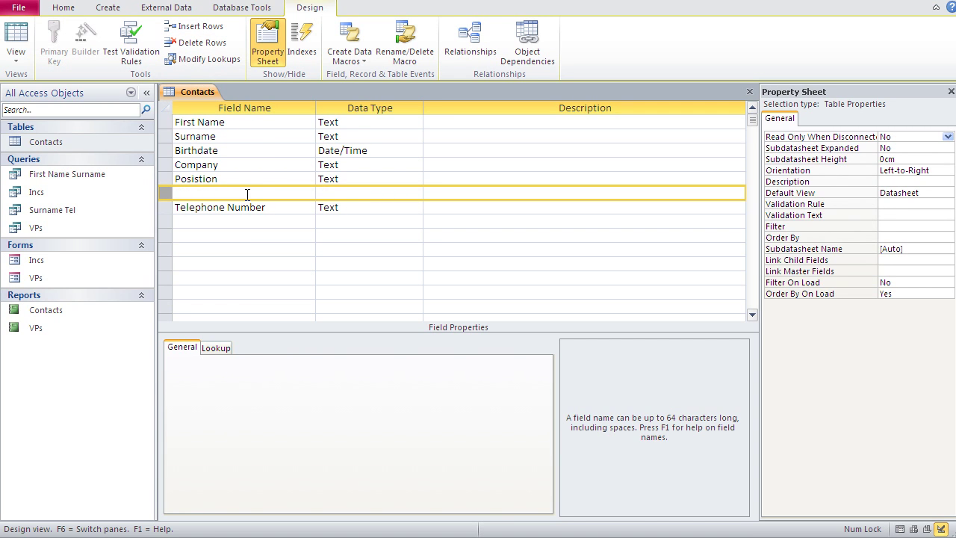
click(247, 194)
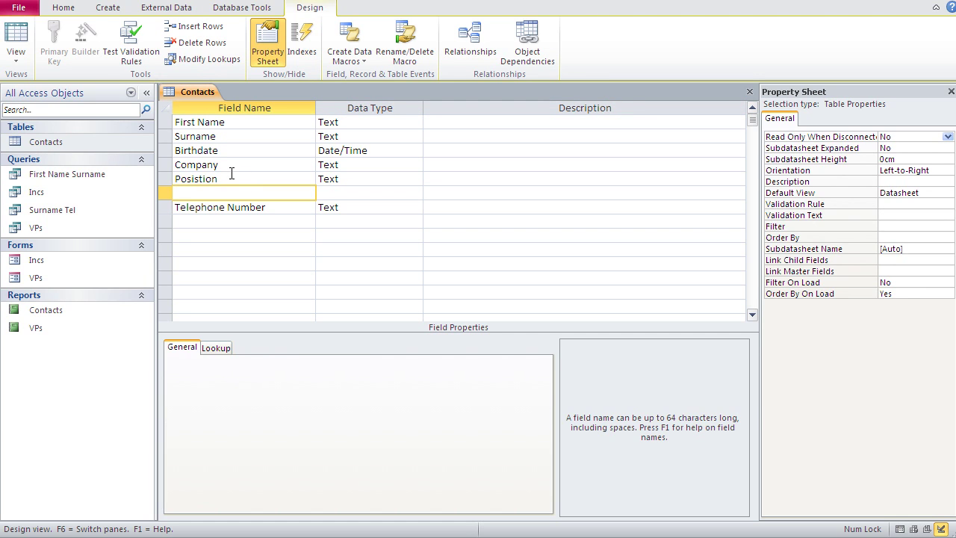
text(Starting Time)
key(Tab)
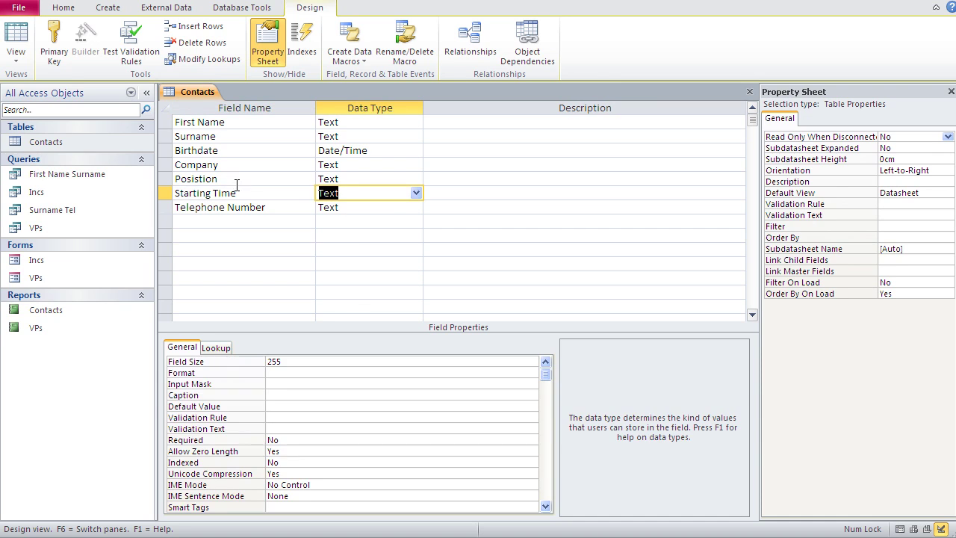
- Set the data type of the Starting Time field to Date/Time
click(416, 193)
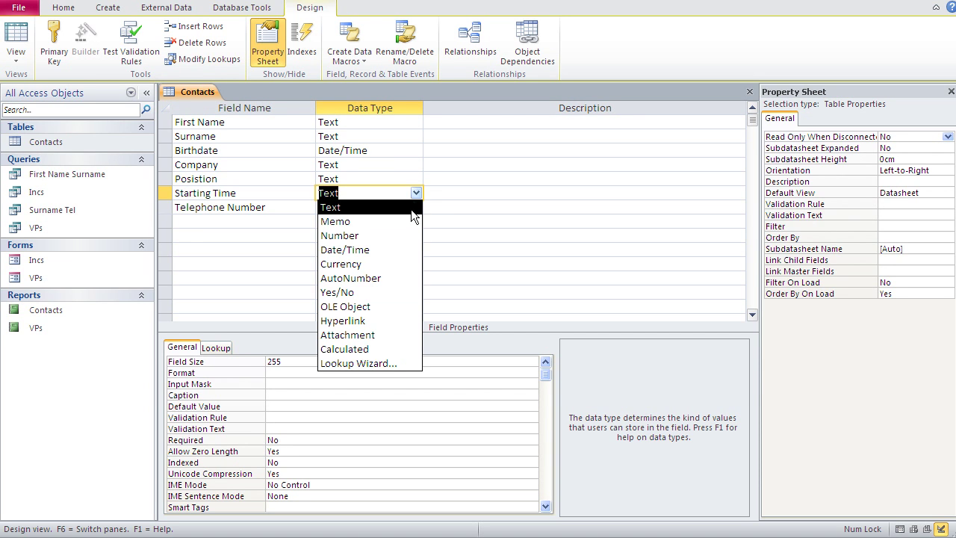
click(396, 249)
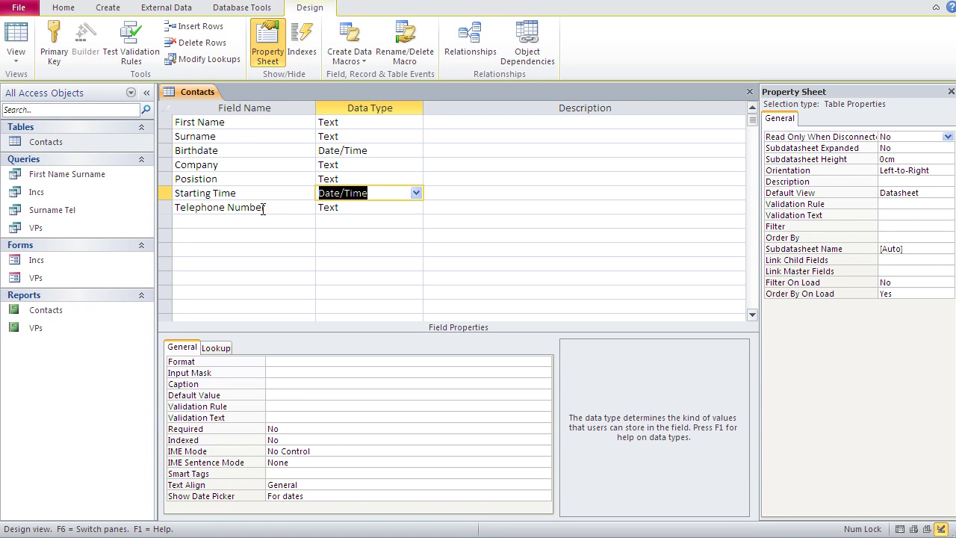
click(352, 211)
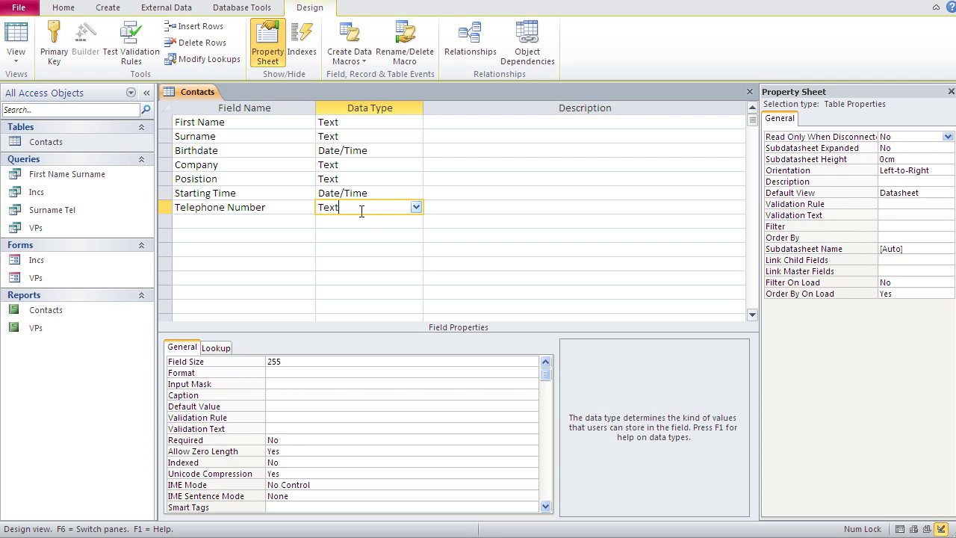
click(273, 193)
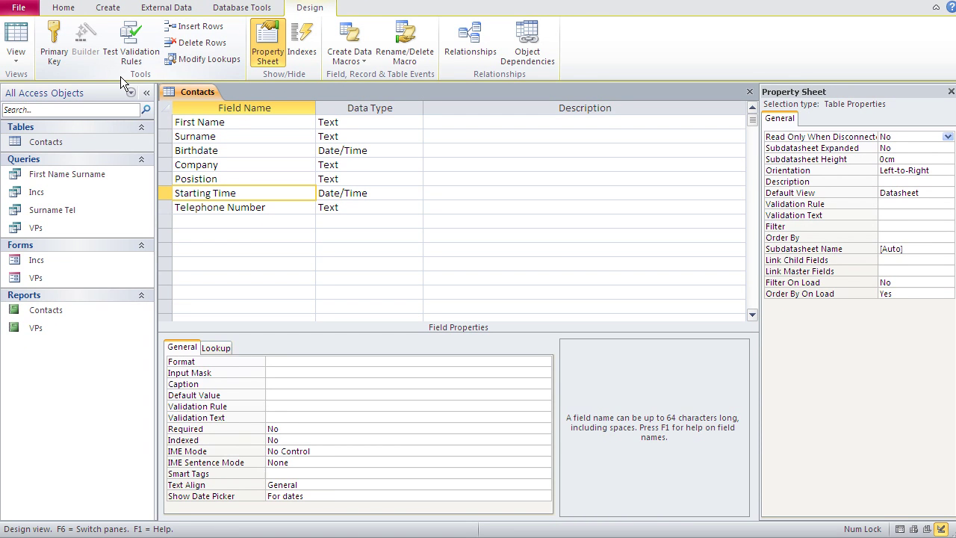
- In the Contacts datasheet, enter starting times of 8:15 and 9:30:25 for the first two records
click(24, 35)
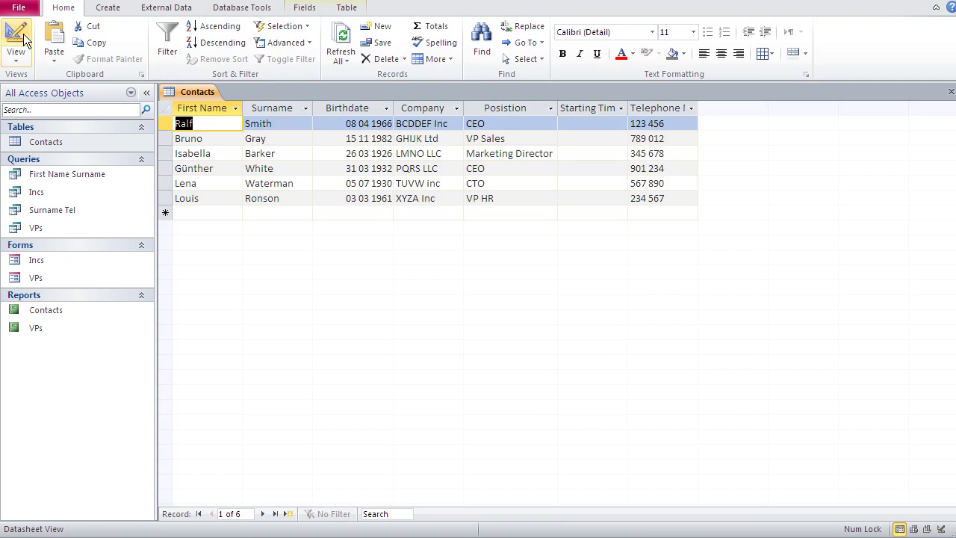
click(601, 122)
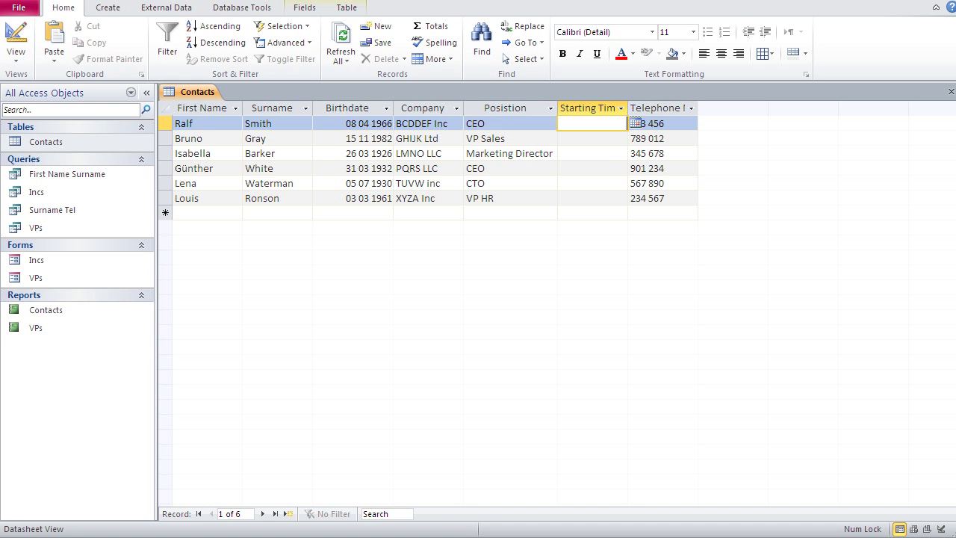
text(8:15)
key(Down)
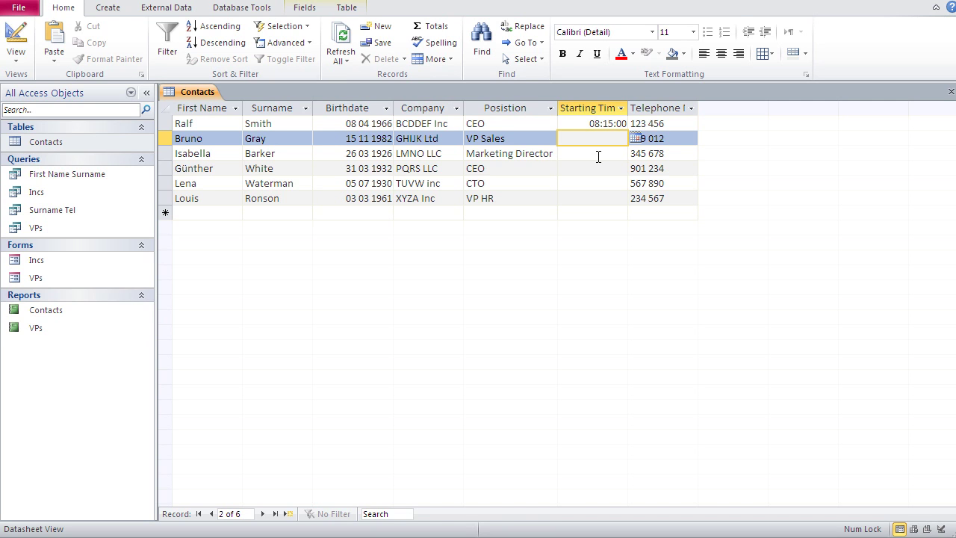
text(9:30)
text(:25)
click(598, 156)
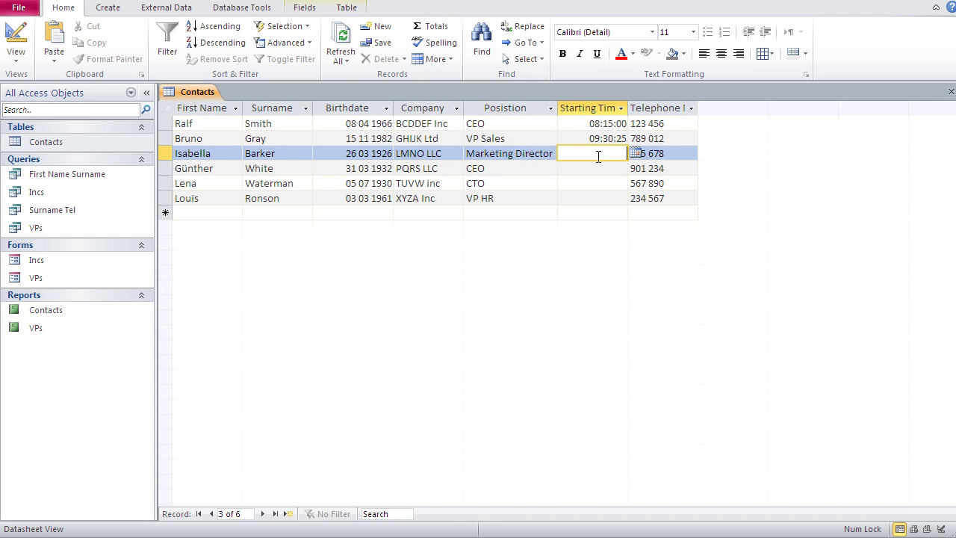
- Enter starting times of 11:15, 12:00, 10:45 and 09:30 for the third to sixth records
text(11:15)
key(Down)
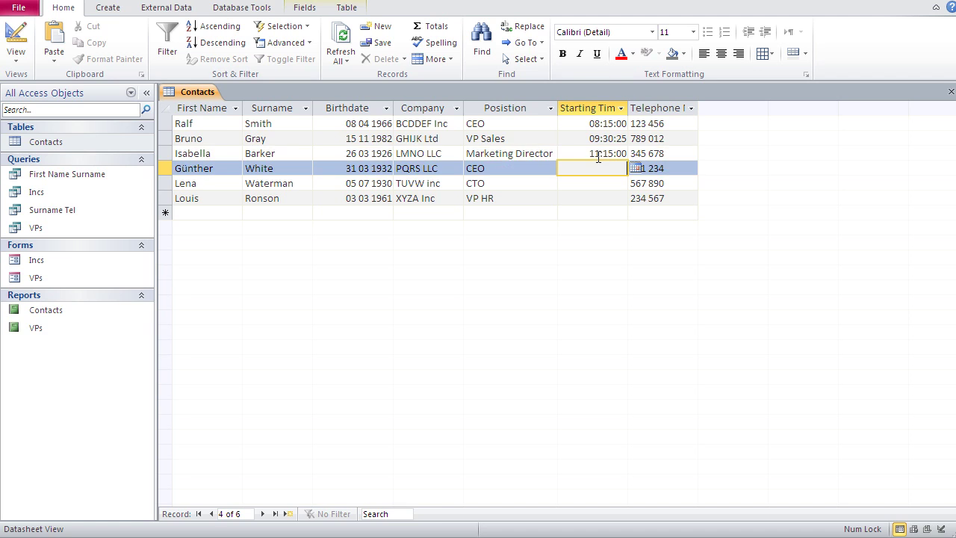
text(12:00)
key(Down)
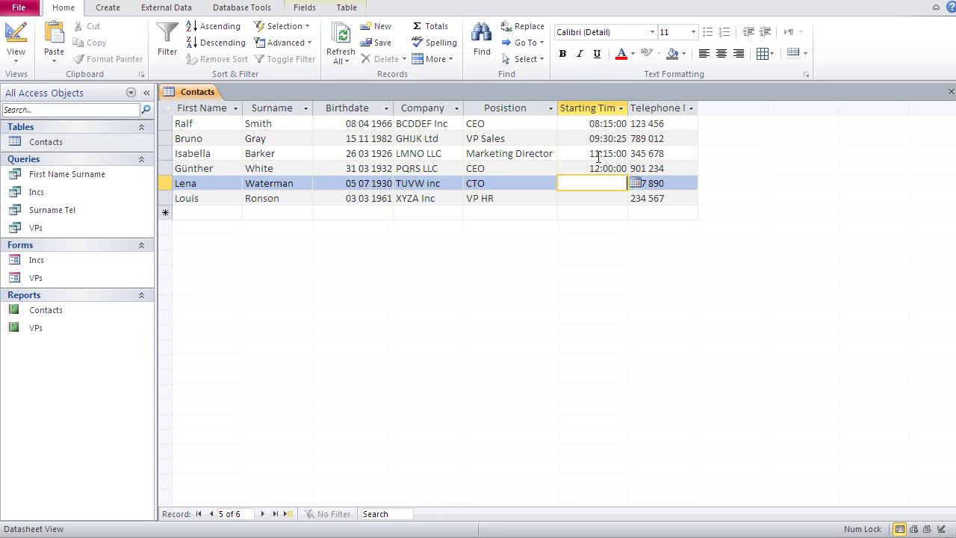
text(10:45)
key(Down)
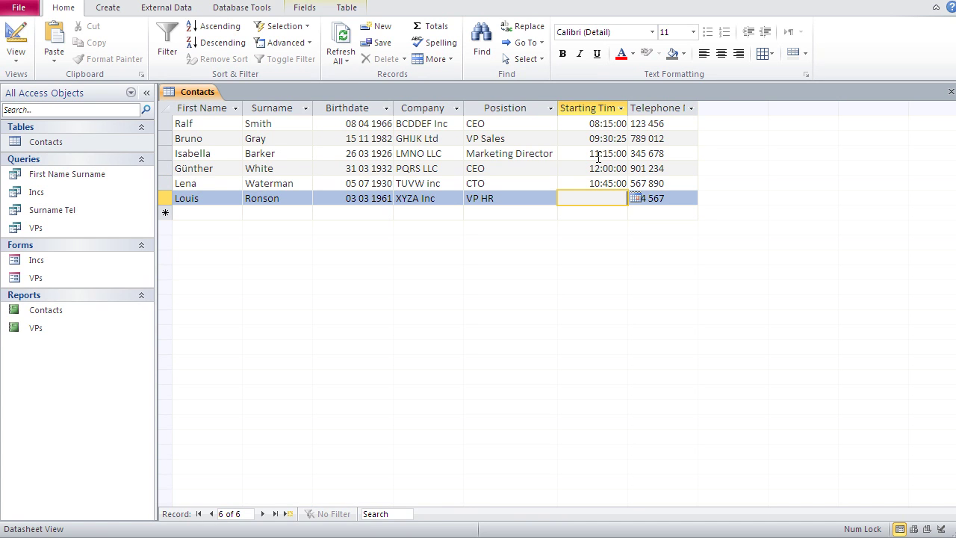
text(09:30)
click(573, 166)
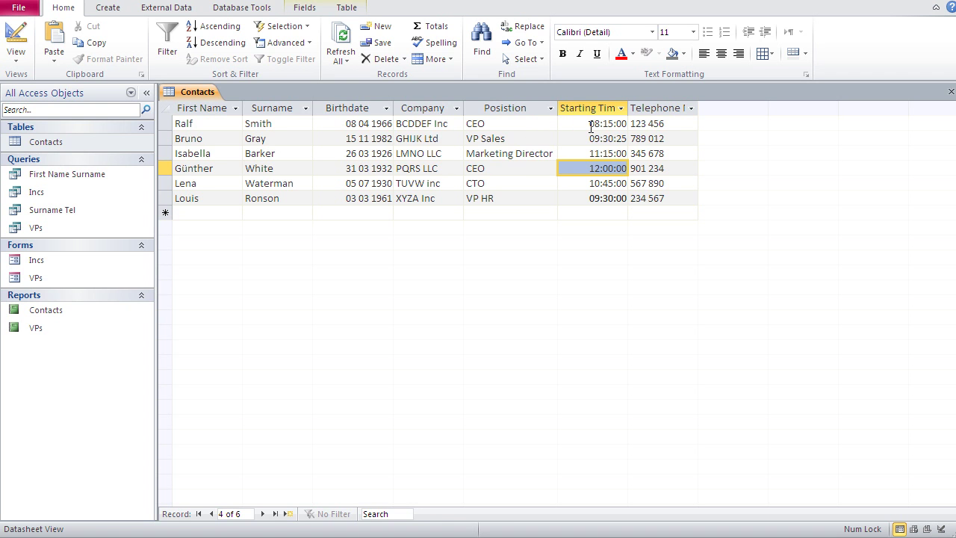
- Set the Starting Time field's display format to the custom code h and show the table as a datasheet
click(15, 41)
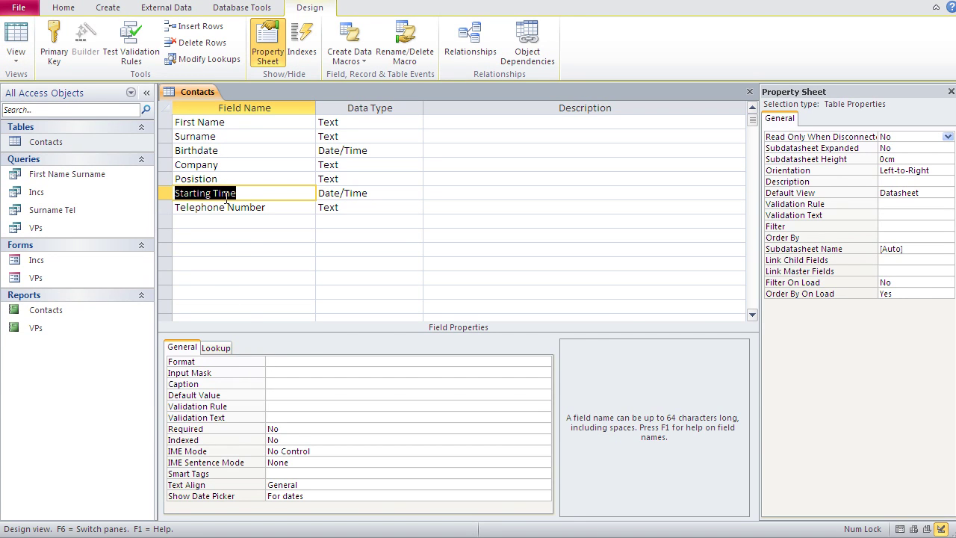
click(274, 365)
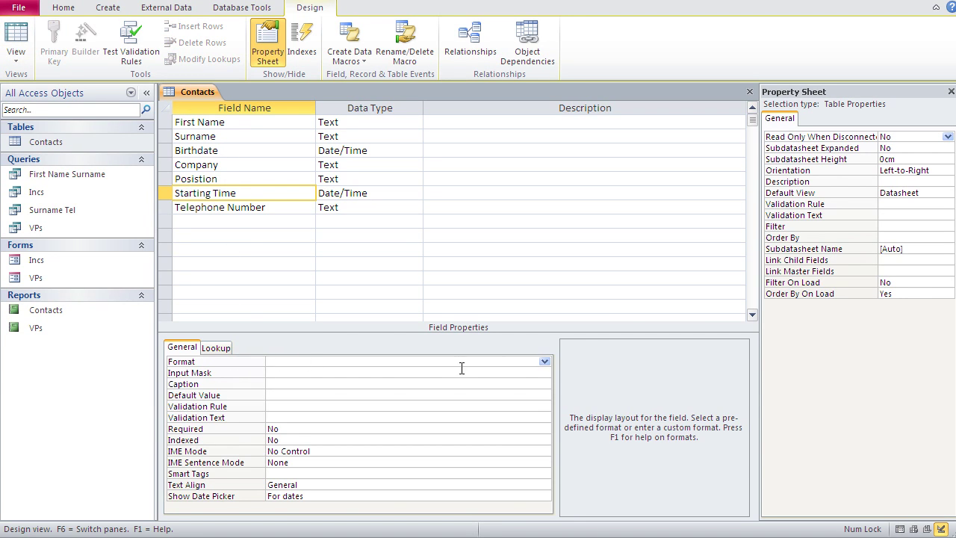
click(543, 362)
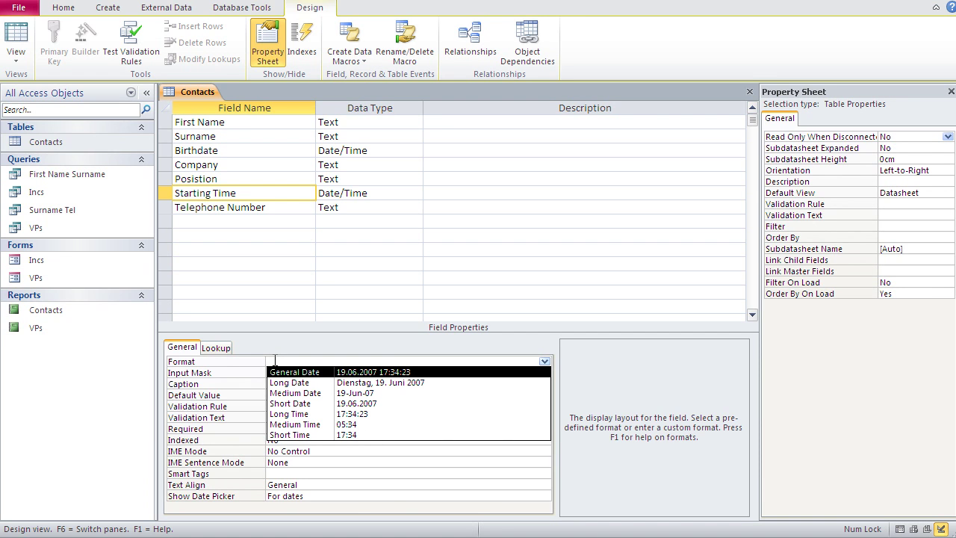
key(End)
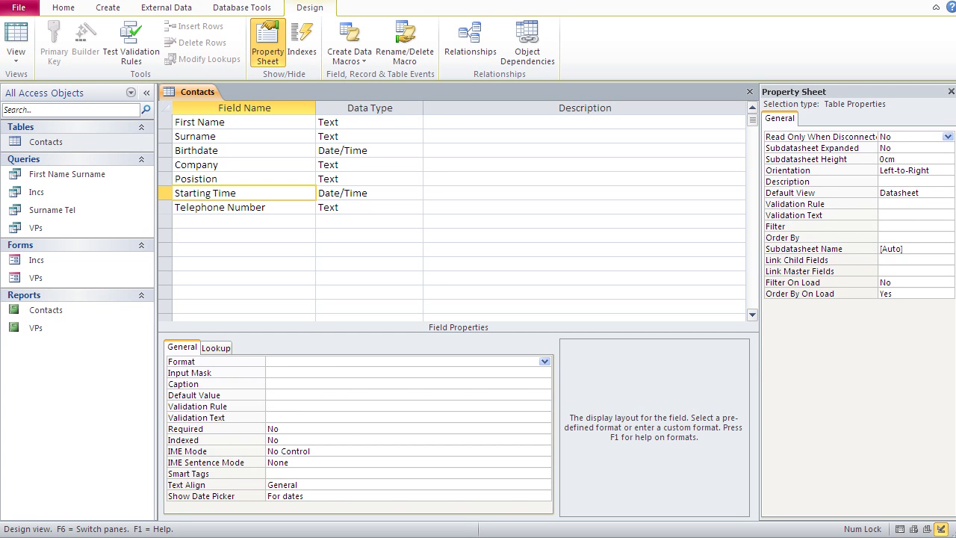
click(277, 361)
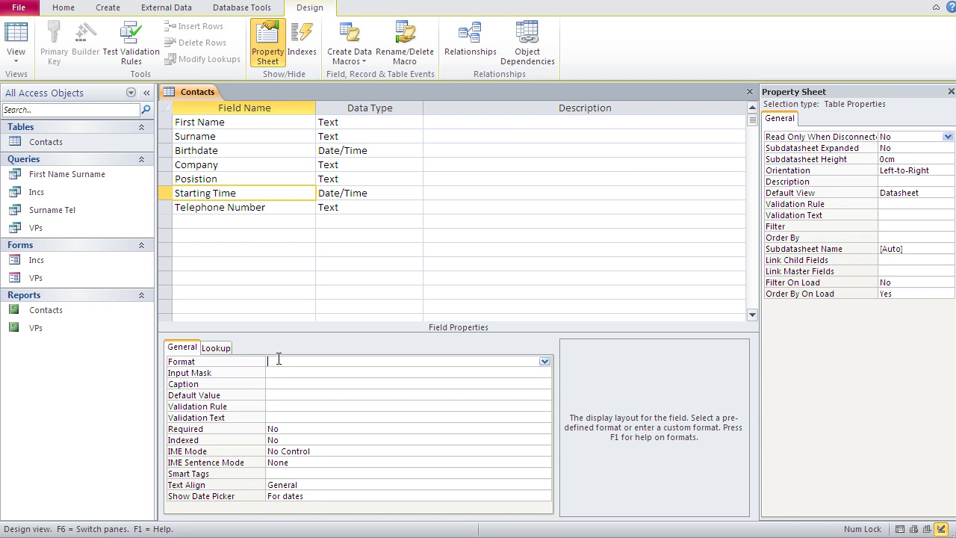
text(h)
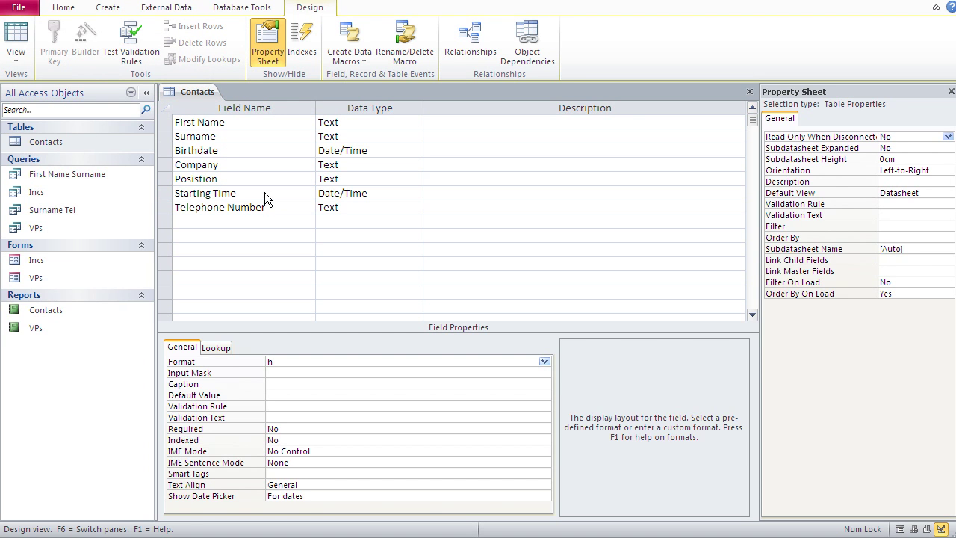
click(16, 39)
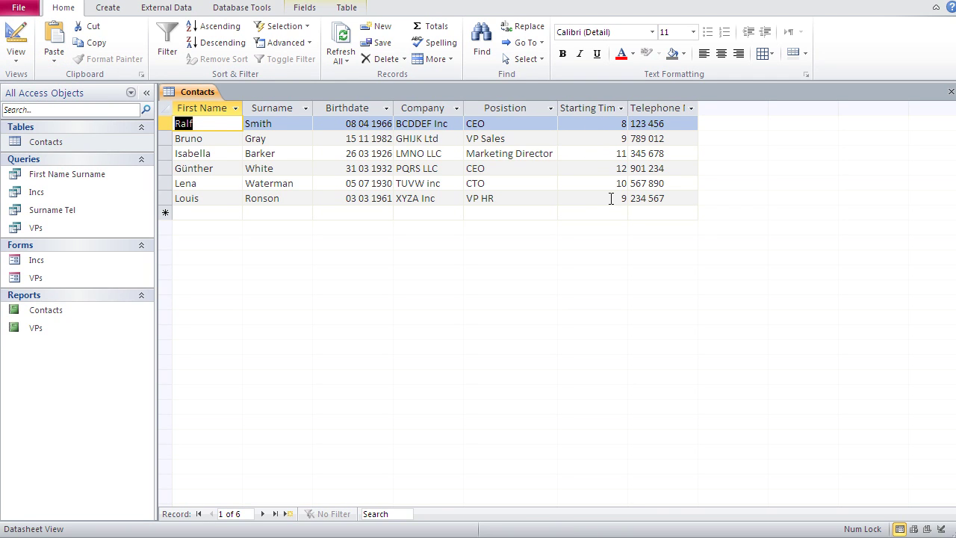
- Change the Starting Time format to hh and show the table as a datasheet
click(16, 39)
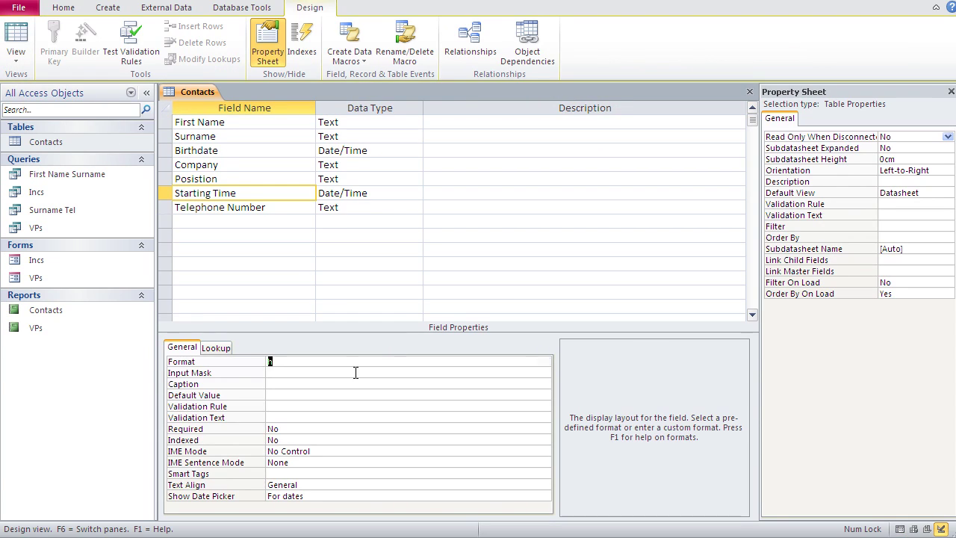
text(hh)
click(18, 39)
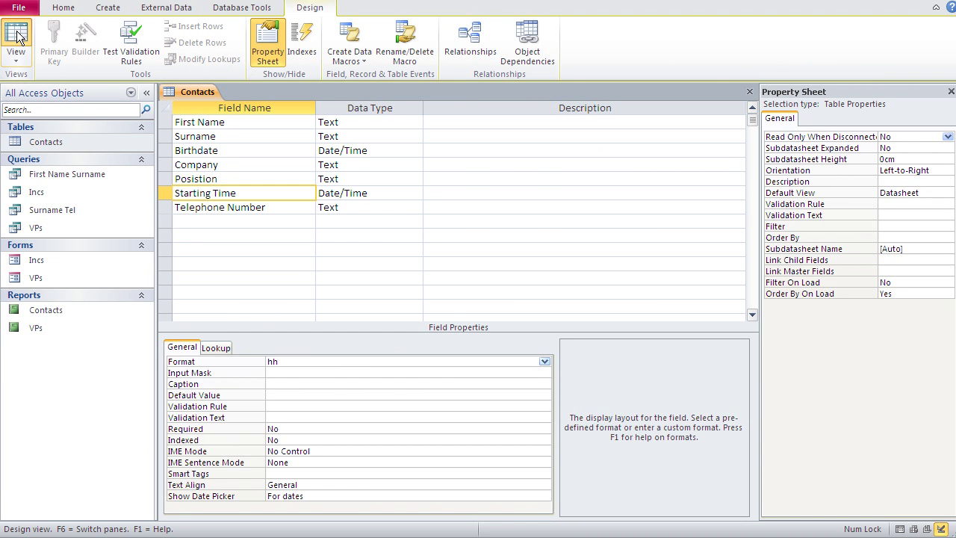
click(524, 359)
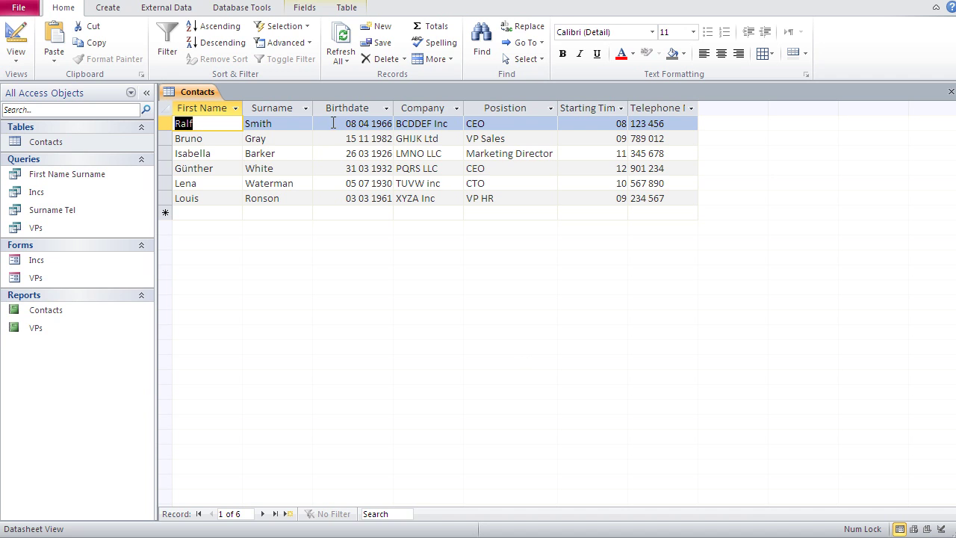
- Extend the Starting Time format to hh" o'clock" and check it in the datasheet
click(18, 43)
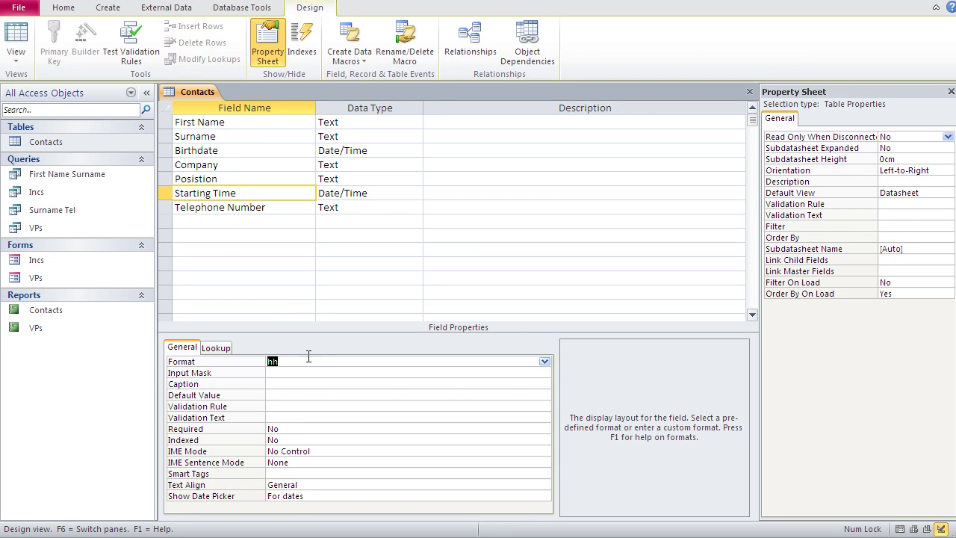
click(306, 360)
drag(306, 360, 260, 359)
click(269, 359)
text(O)
text('clock)
text(")
text(o)
click(17, 37)
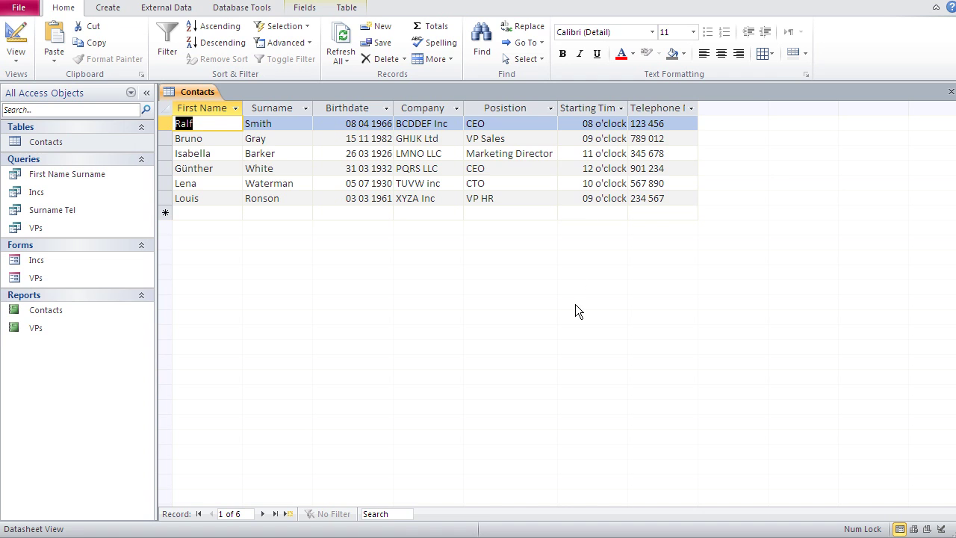
- Replace the Starting Time format with mm" past "hh" o'clock" and widen the Starting Time column in the datasheet to fit the formatted times
click(21, 43)
click(194, 150)
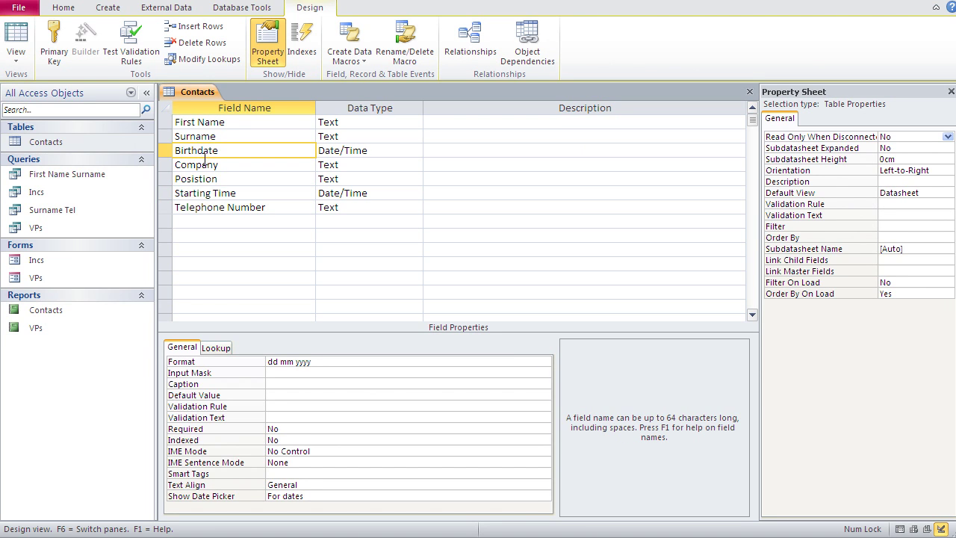
click(205, 196)
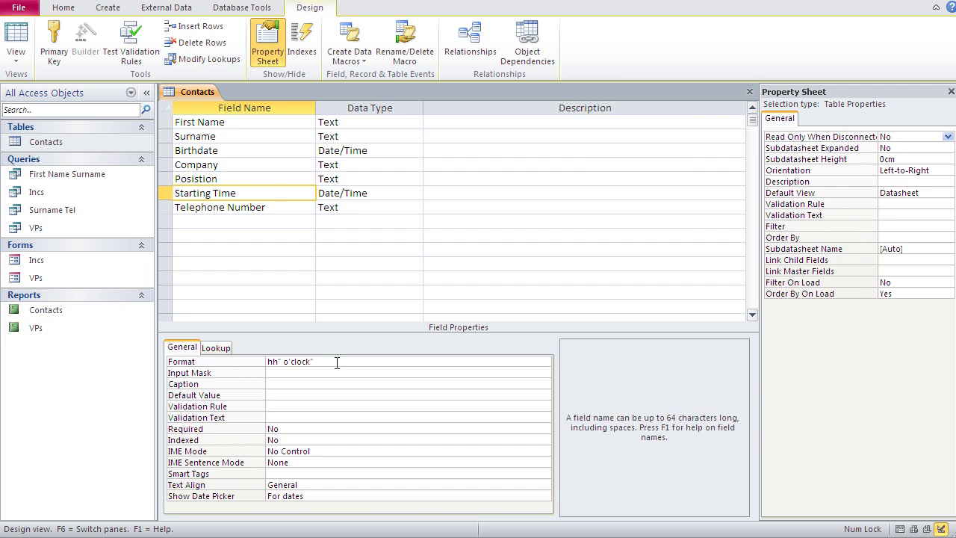
drag(338, 363, 257, 361)
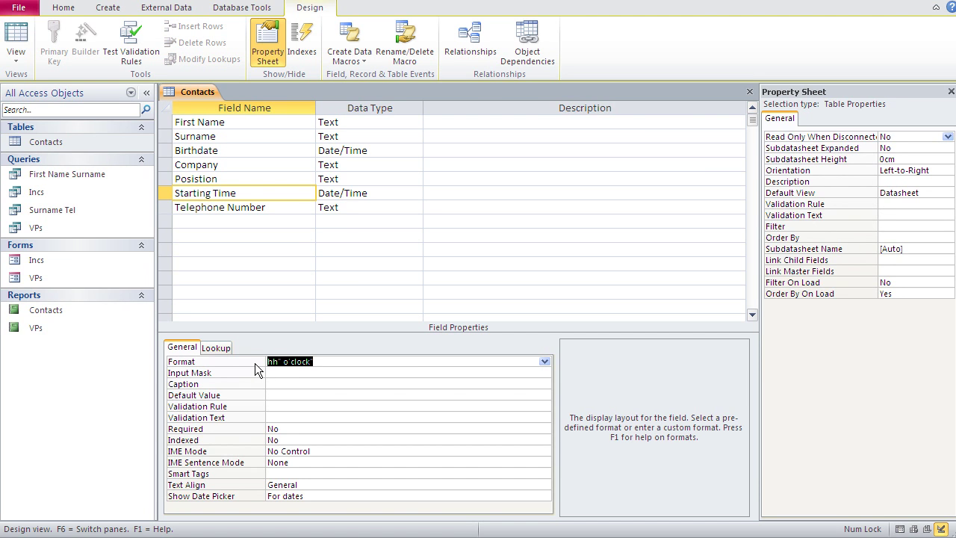
text(mm)
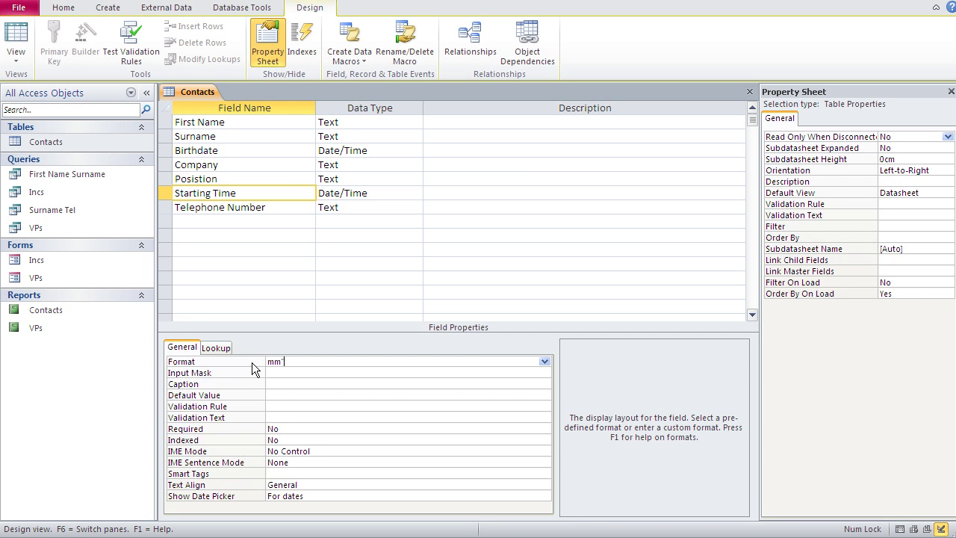
text(" past)
text(hh)
text(" o)
text('clock)
text(')
click(16, 34)
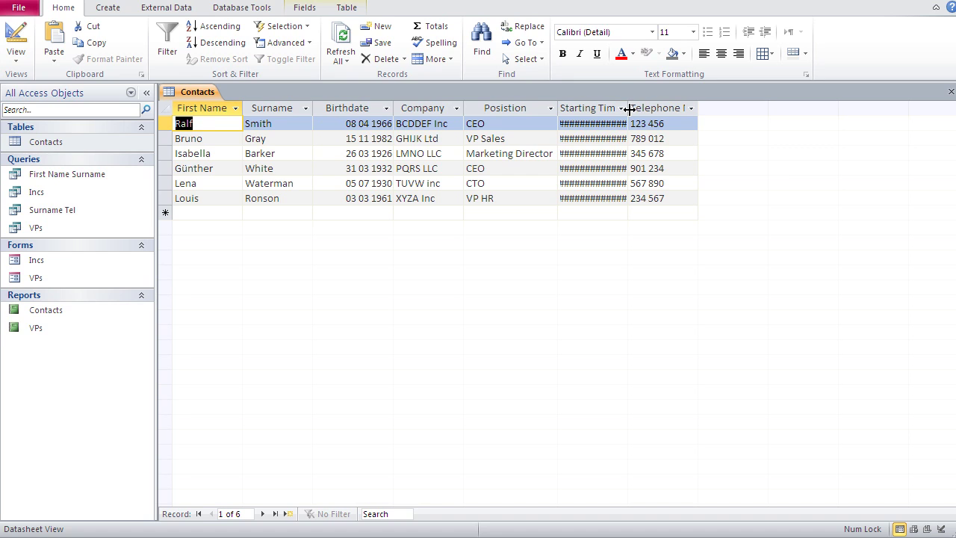
drag(629, 109, 687, 109)
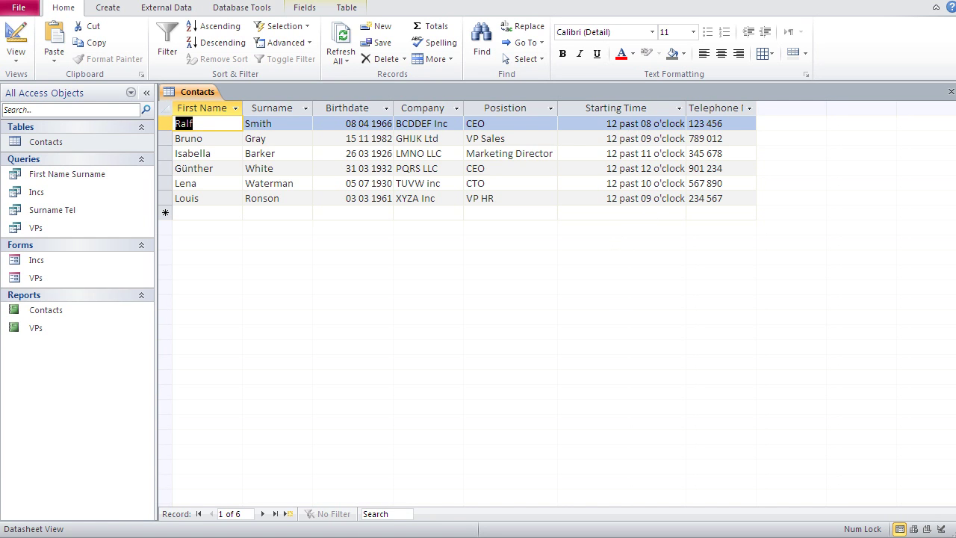
- Shorten the hour code in the Starting Time format from hh to h and check the times in the datasheet
click(17, 35)
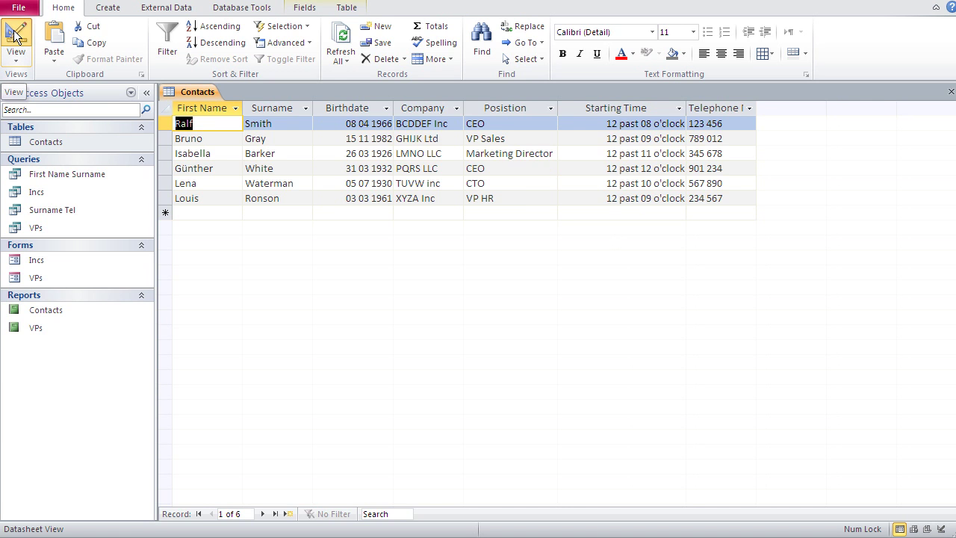
click(310, 362)
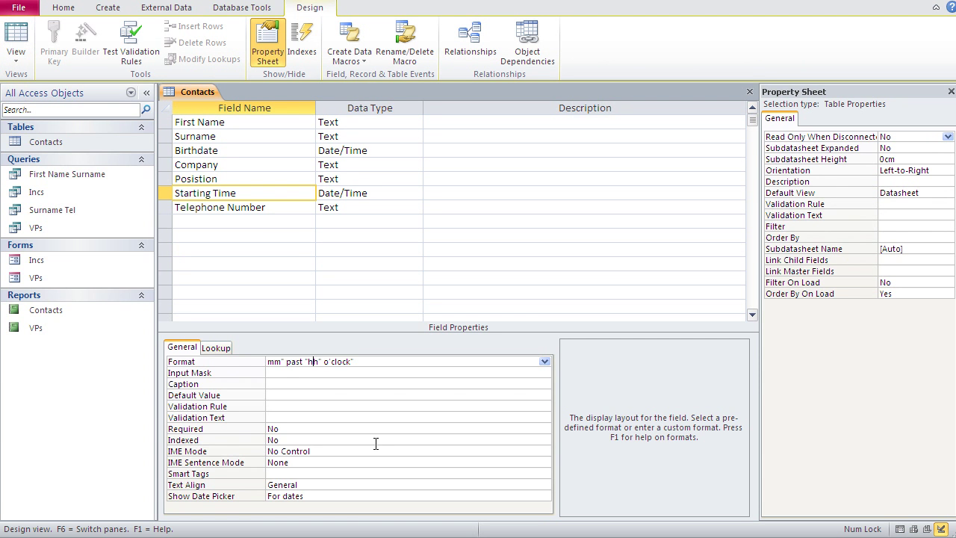
key(BackSpace)
click(12, 39)
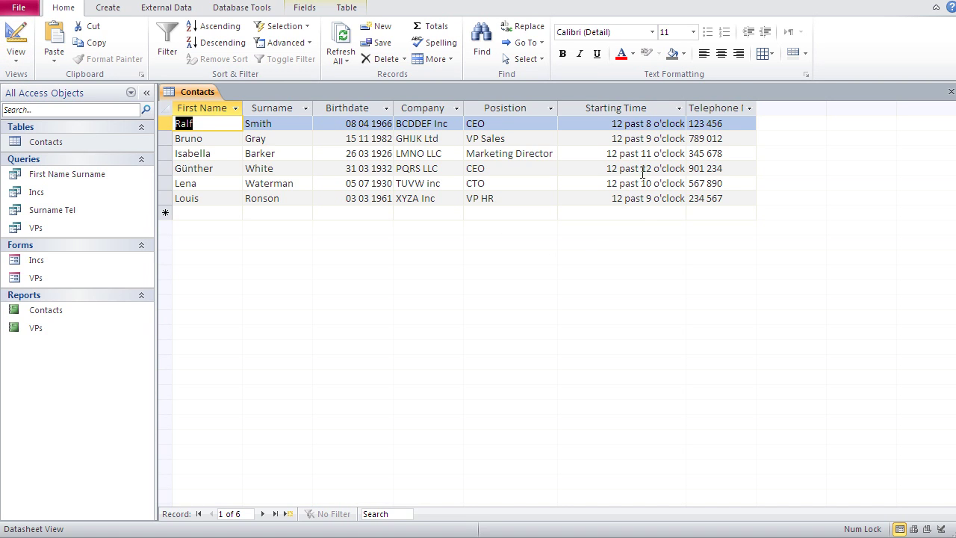
click(626, 124)
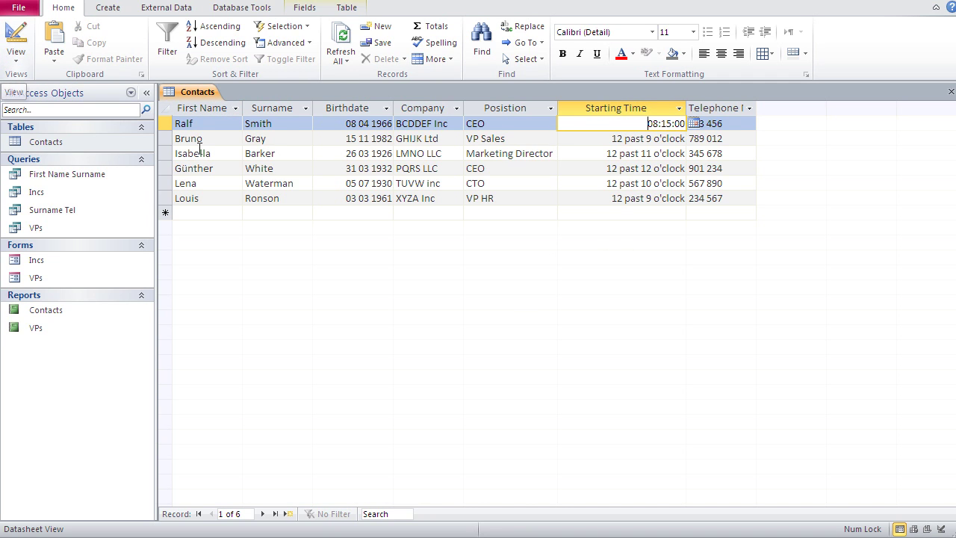
click(586, 213)
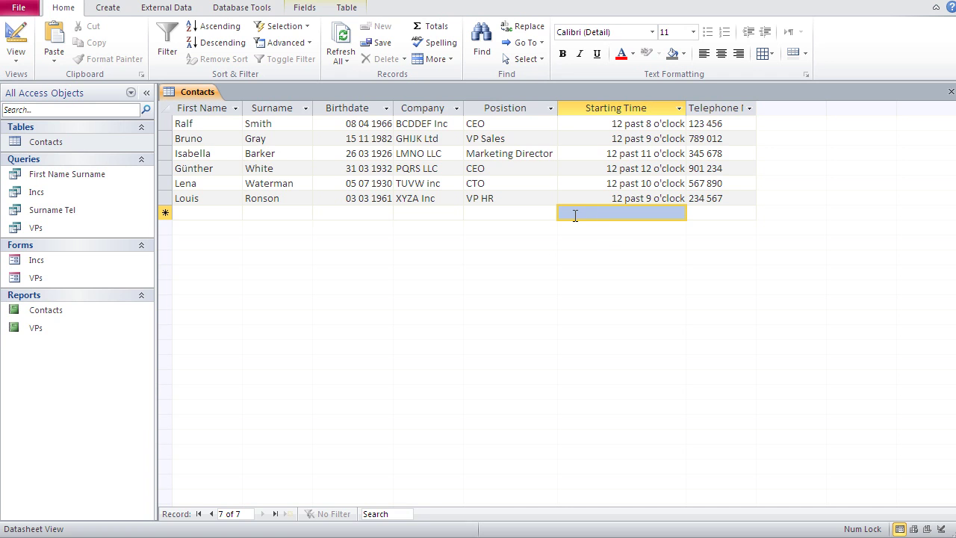
- Return the table to Design view, switch to the Word document, and change the two minute codes in the explanations to n and nn
click(16, 38)
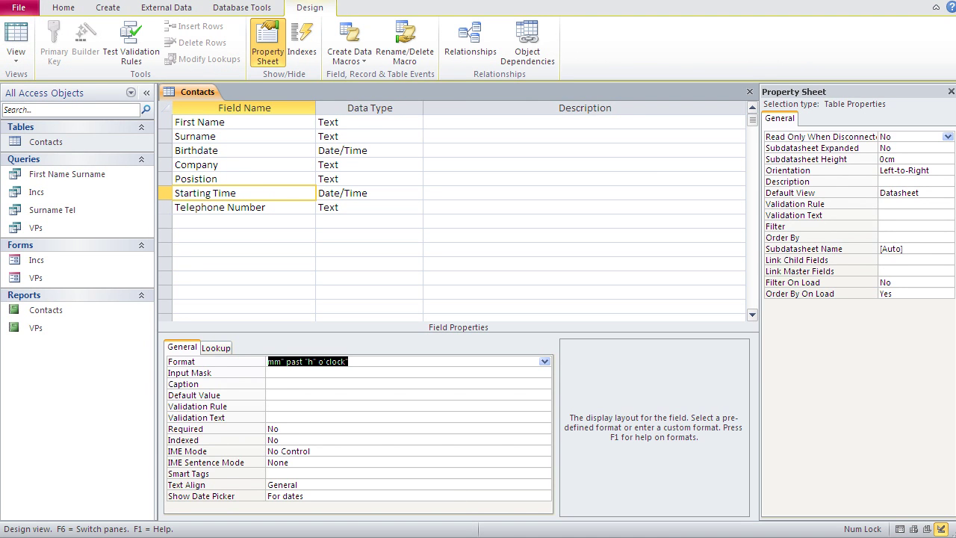
key(alt+Tab)
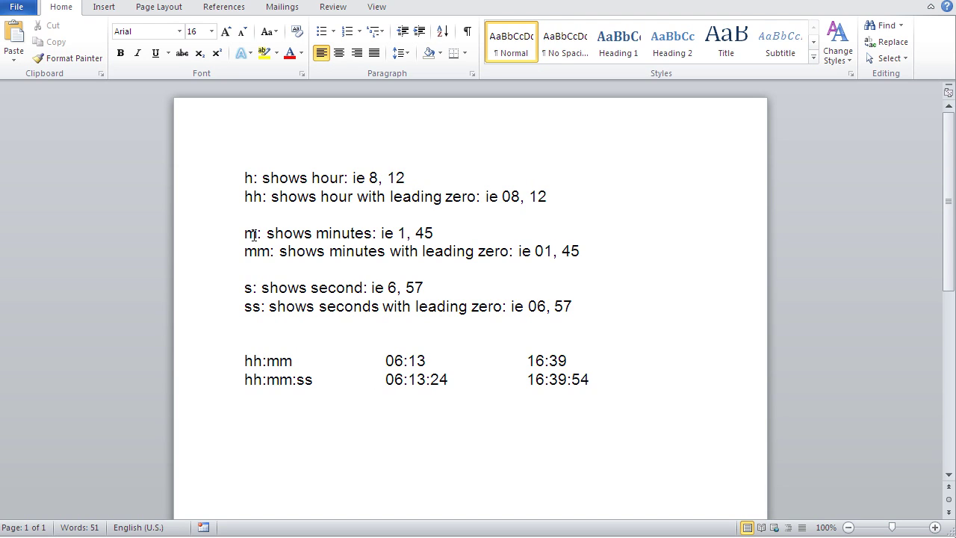
double_click(255, 233)
text(n)
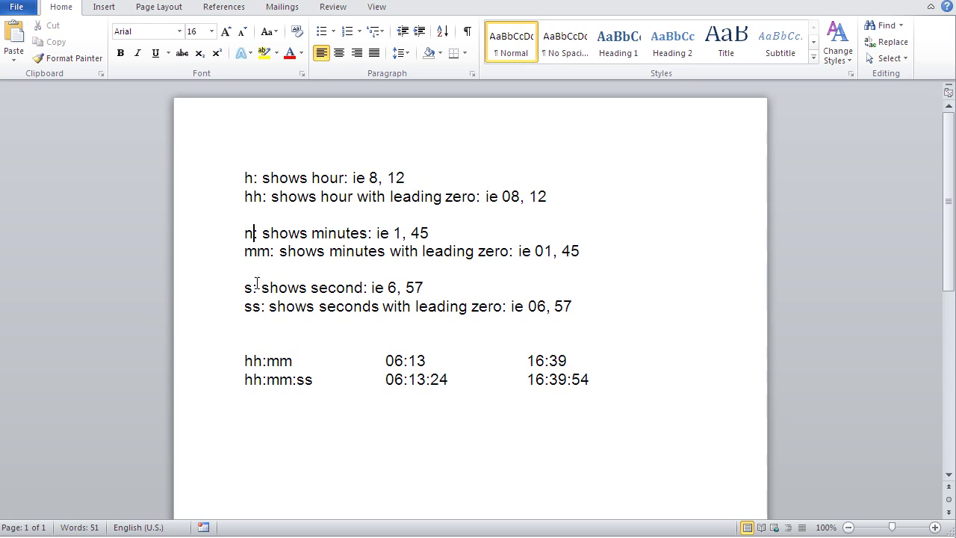
drag(270, 252, 247, 252)
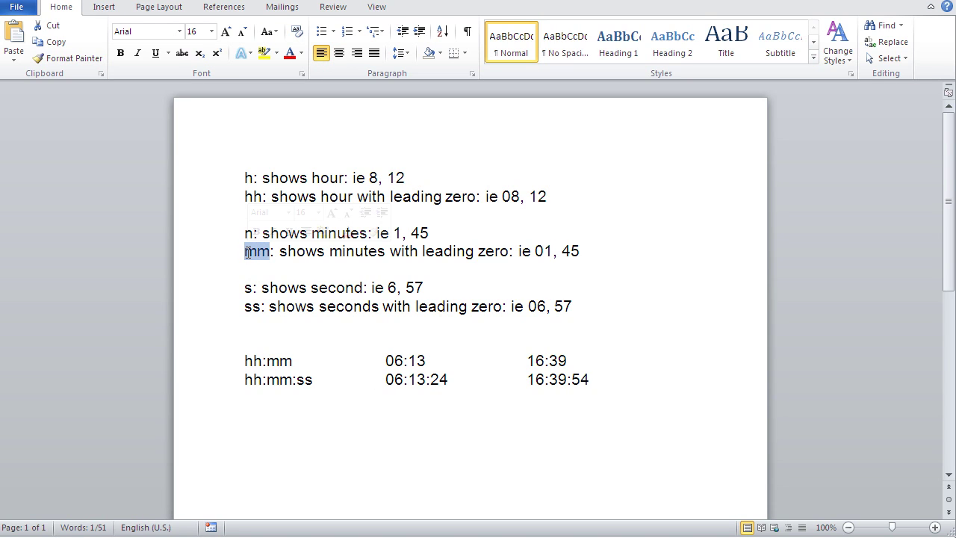
text(nn)
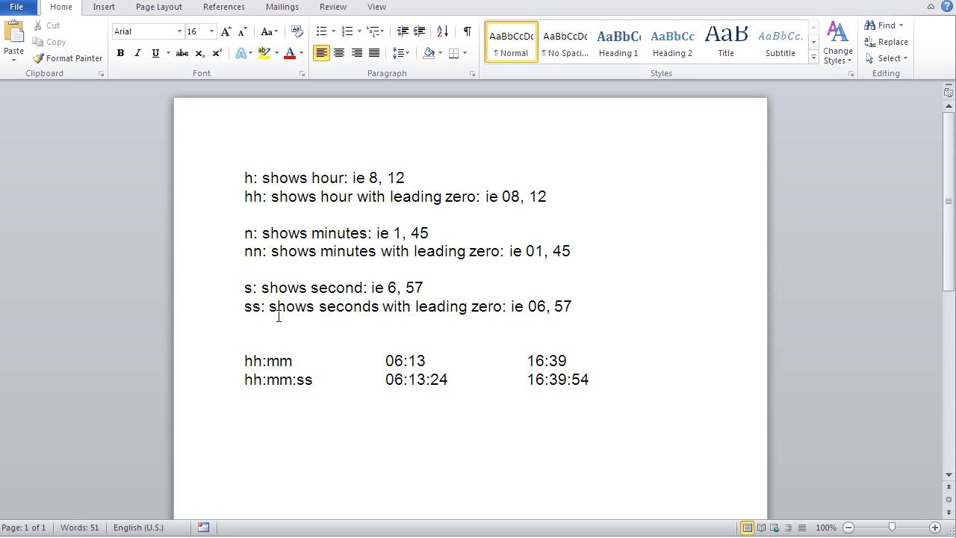
- Replace the minute codes in the two sample formats so they read hh:nn and hh:nn:ss
drag(292, 361, 267, 382)
text(nn)
text(nn)
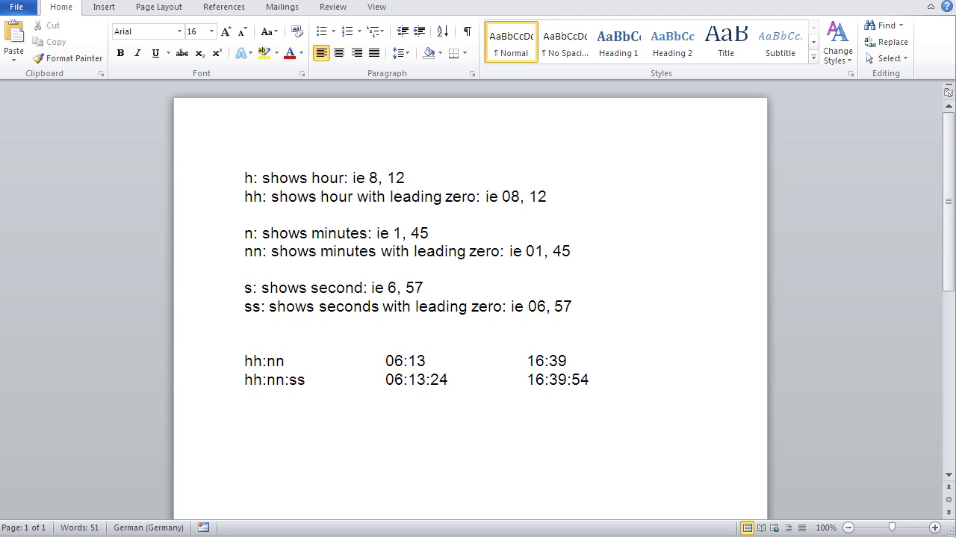
- Switch back to Access and replace the Starting Time format with hh mm
key(alt+Tab)
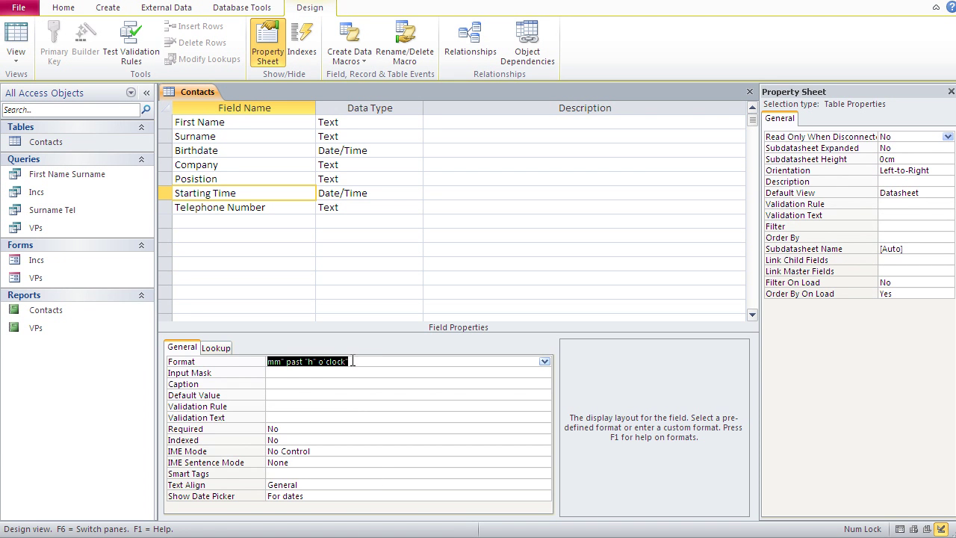
drag(356, 361, 251, 361)
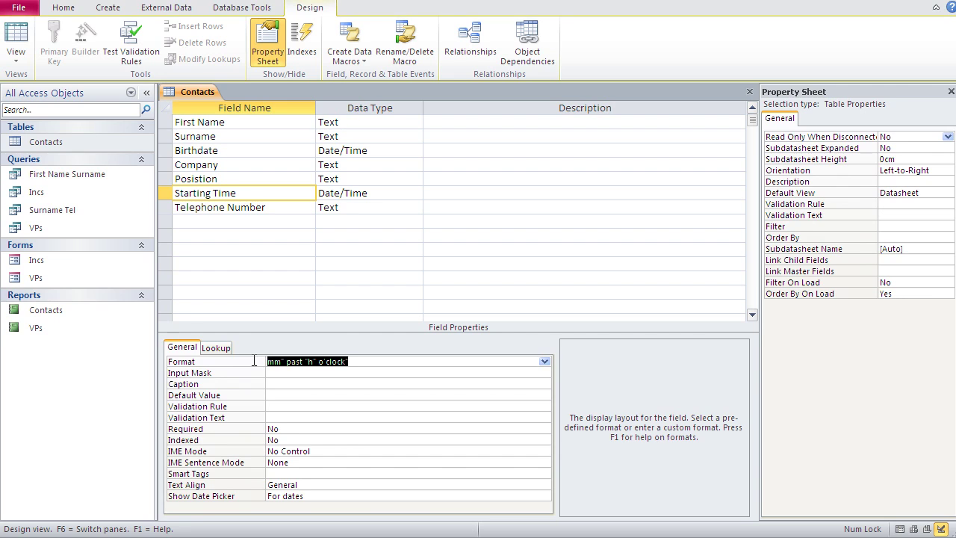
key(Delete)
text(hh)
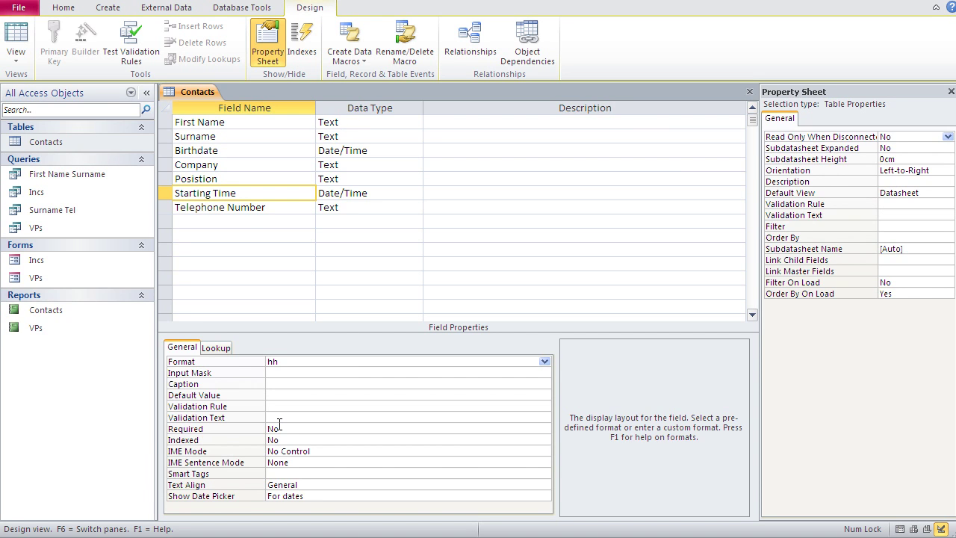
text( mm)
click(324, 389)
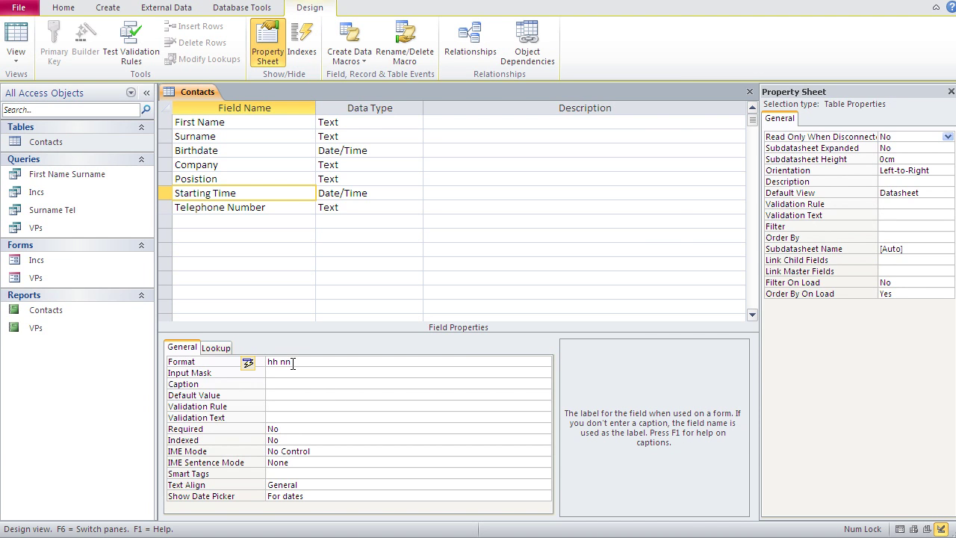
- Re-enter the Starting Time format as mm" past "h" o'clock", change its minute code to nn, and show the table as a datasheet
drag(292, 363, 260, 362)
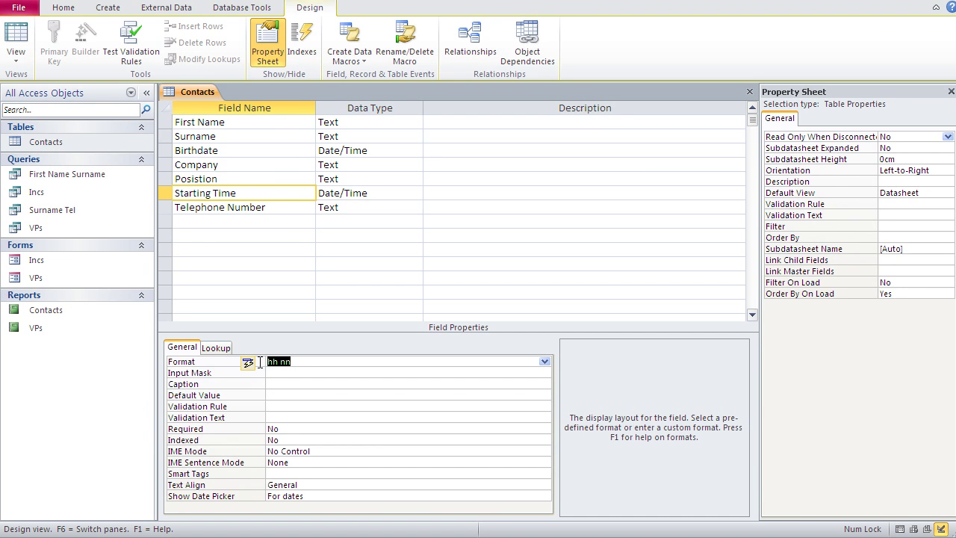
text(mm" past "h" o'clock")
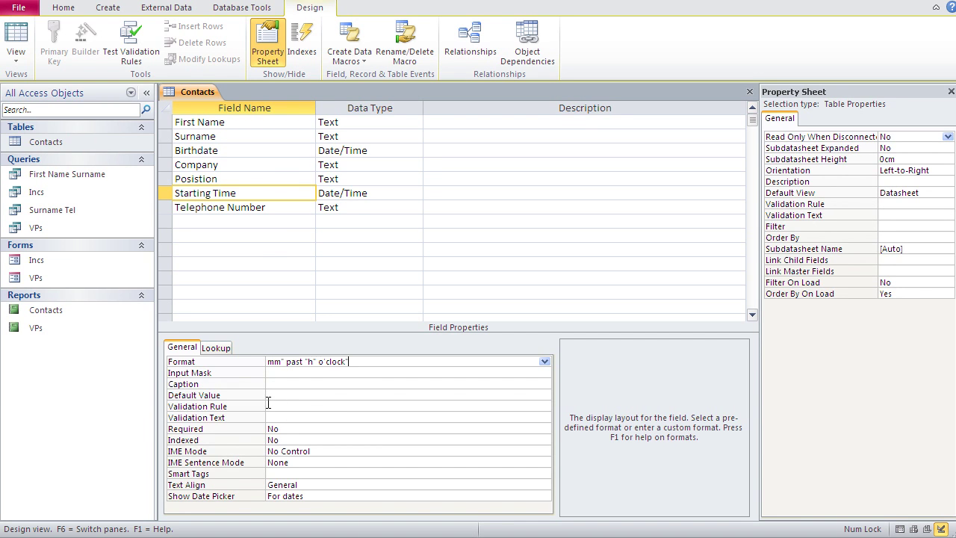
click(308, 396)
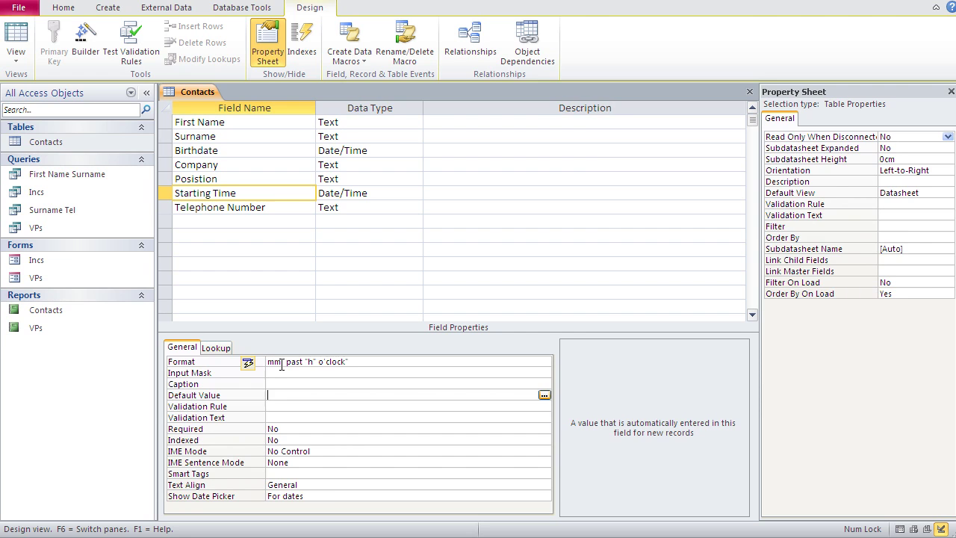
drag(281, 364, 267, 363)
text(nn)
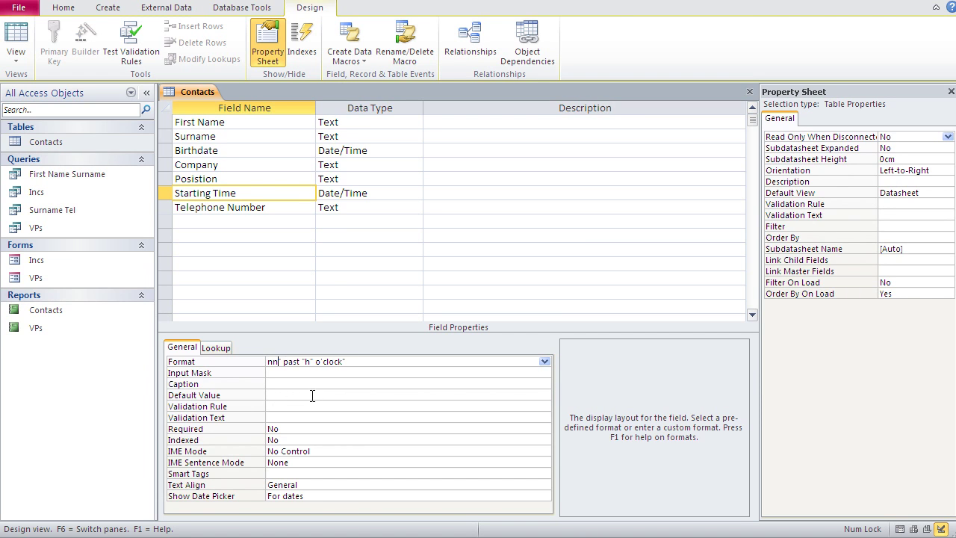
click(316, 392)
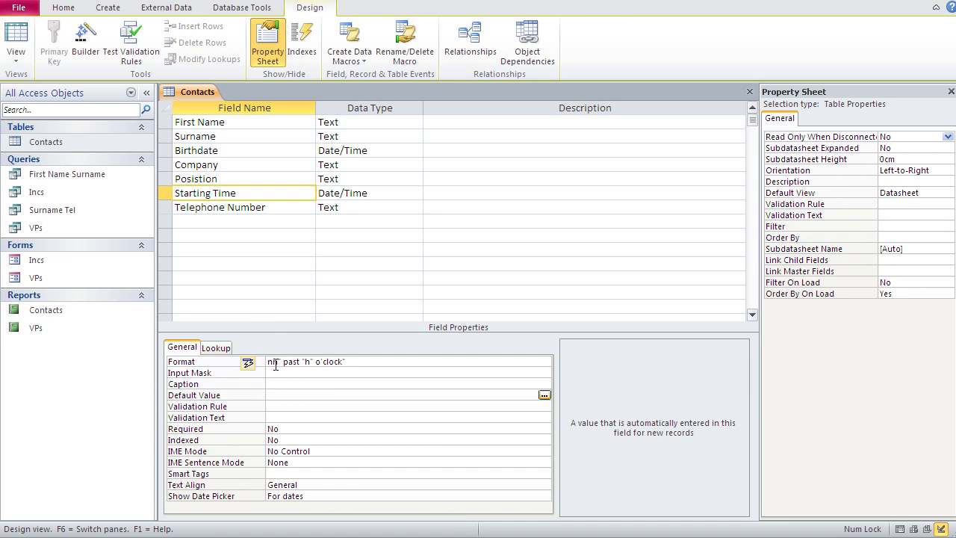
click(16, 41)
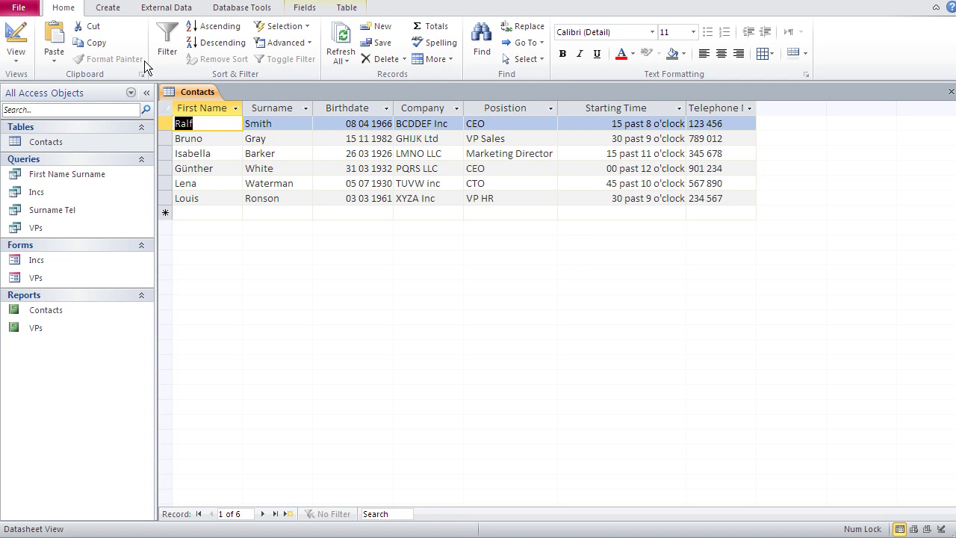
- Return to Design view and compare the format codes of the Birthdate and Starting Time fields
click(16, 39)
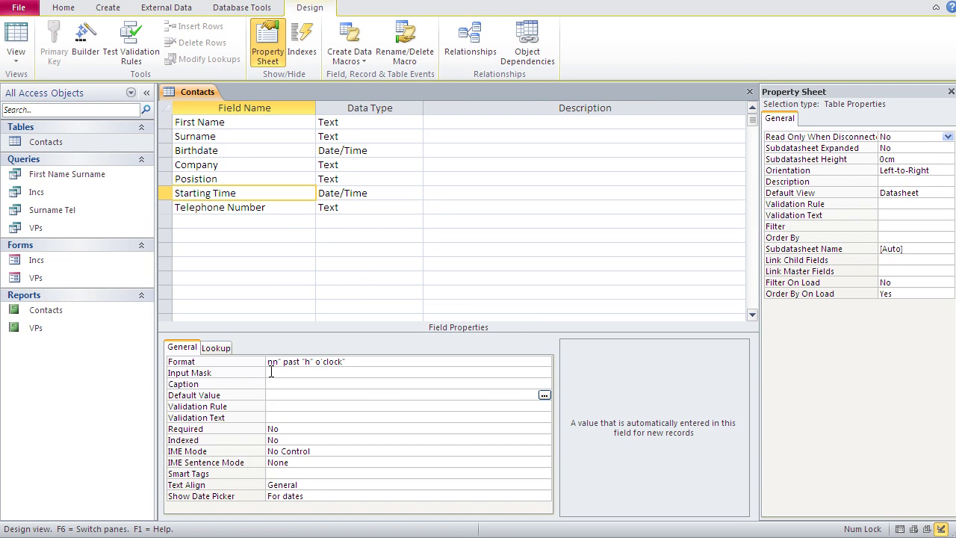
click(273, 364)
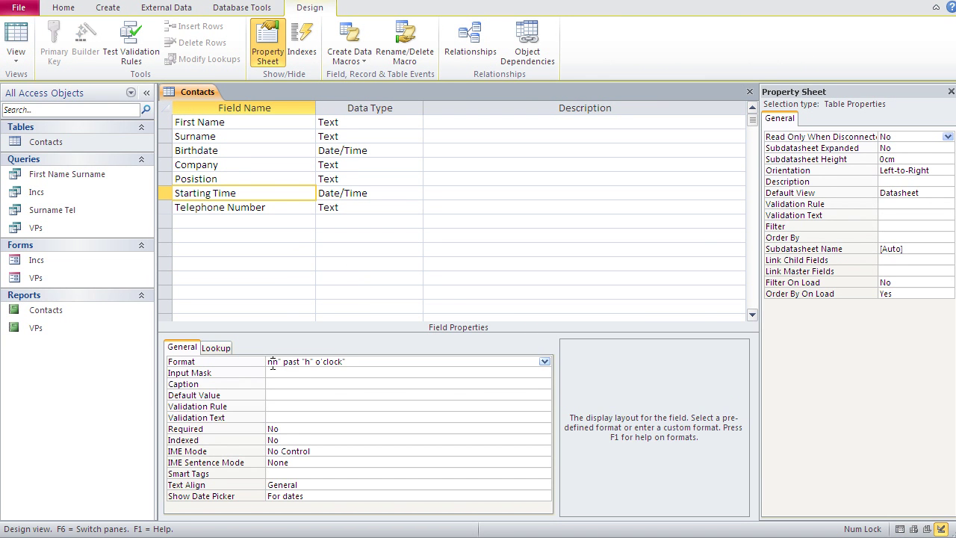
click(241, 153)
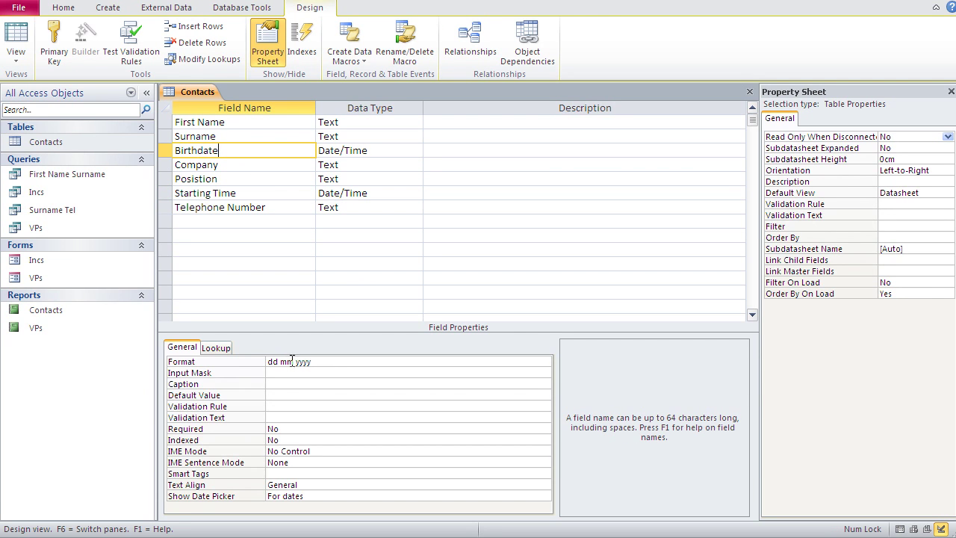
click(258, 193)
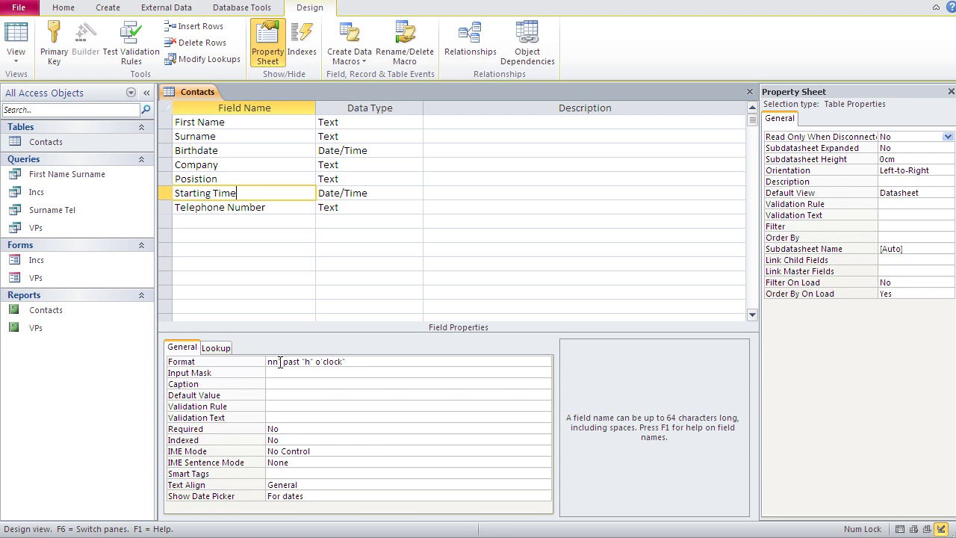
- Try hh mm ss as the Starting Time format and consult the time code list in the Word document
click(247, 360)
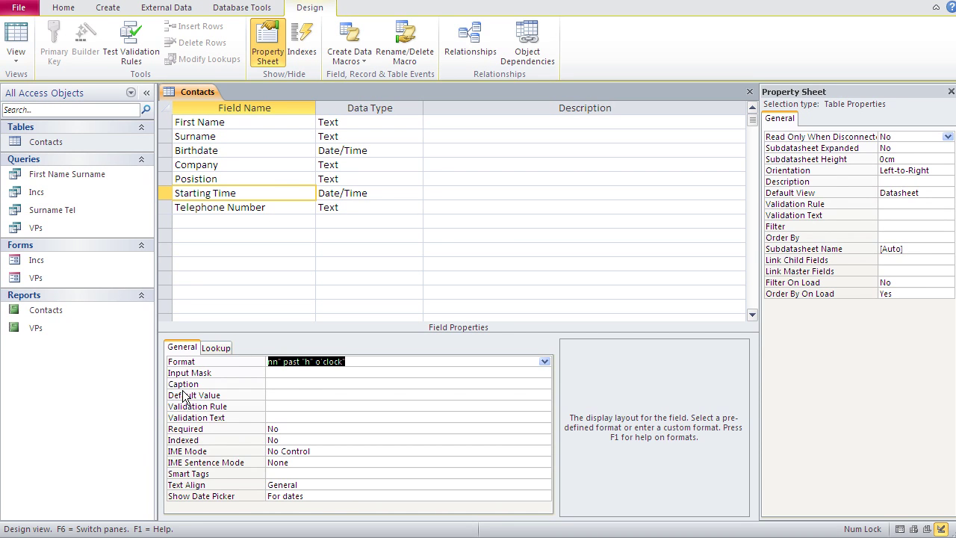
text(h)
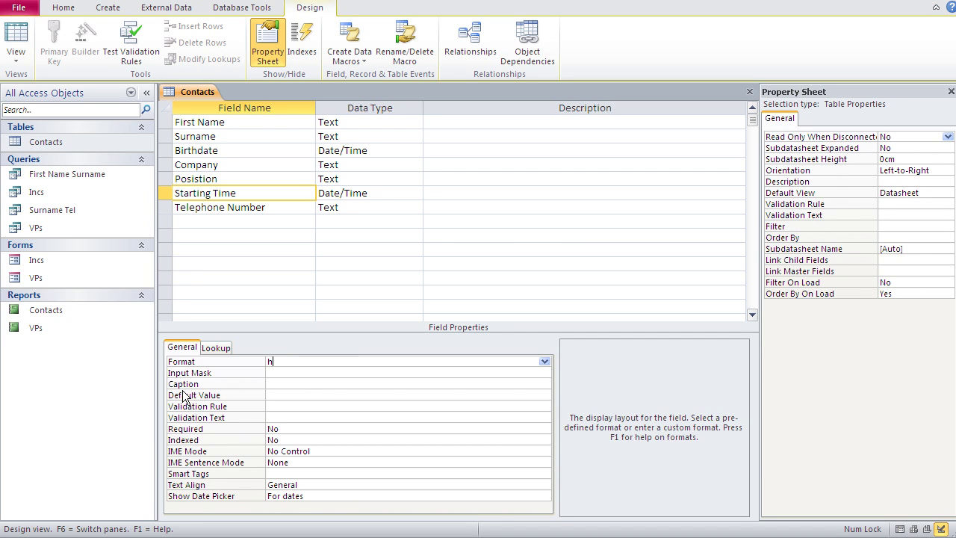
text(h mm ss)
click(283, 383)
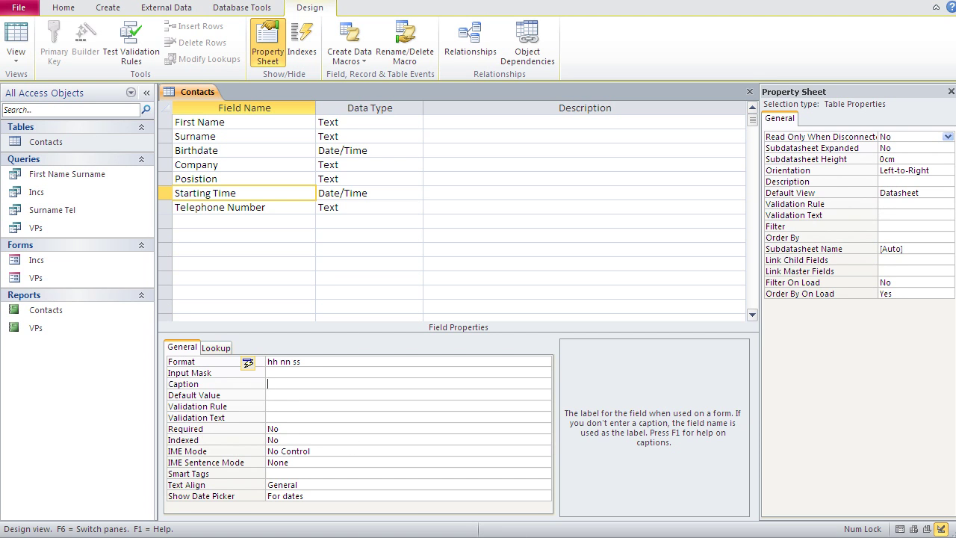
key(alt+Tab)
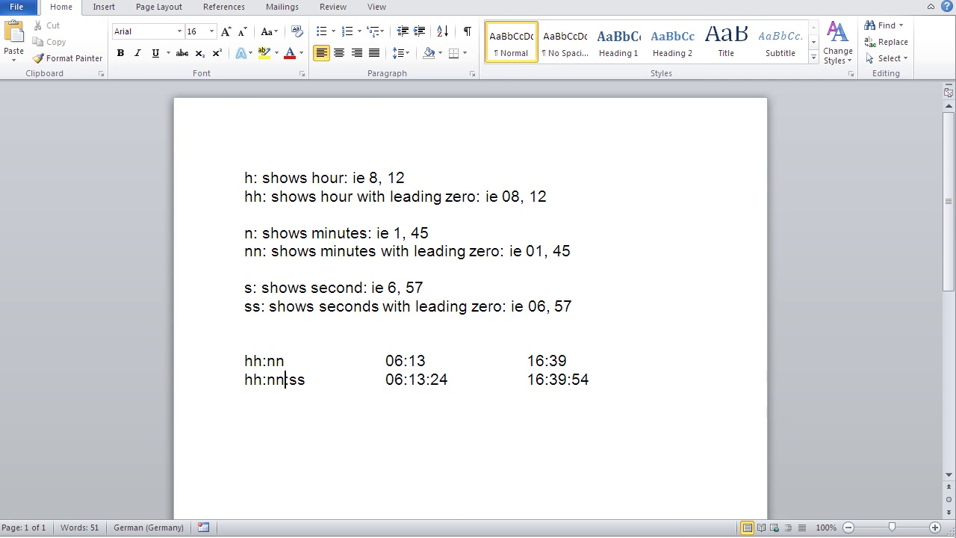
key(alt+Tab)
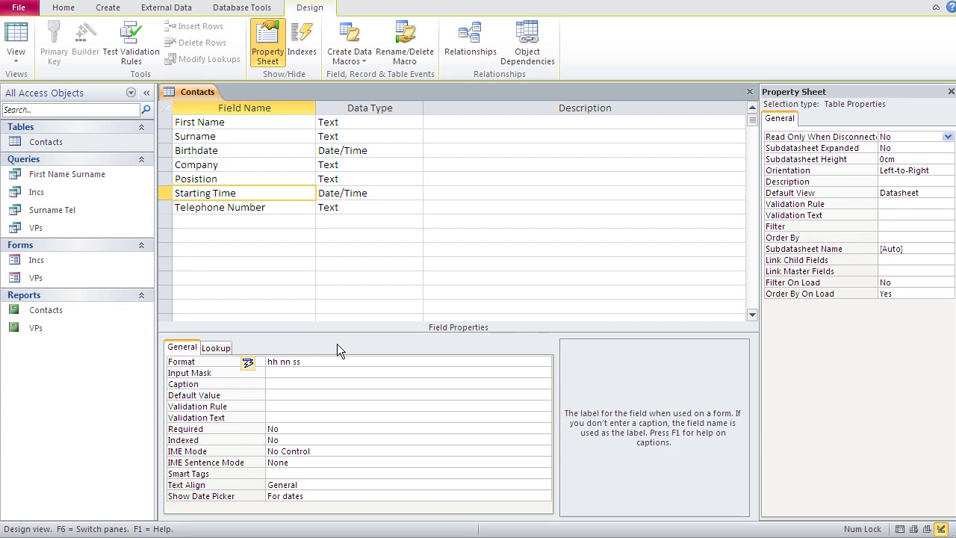
- Set the Starting Time format back to nn" past "h" o'clock", save the table, and check the second record's time and birthdate in the datasheet
click(316, 364)
double_click(318, 364)
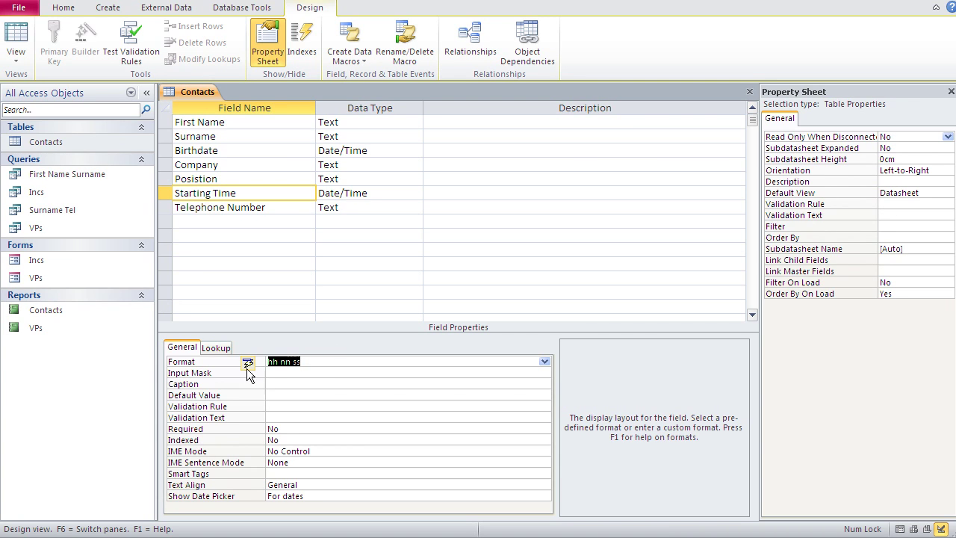
text(mm" past "h" o'clock")
double_click(279, 361)
text(nn)
click(12, 42)
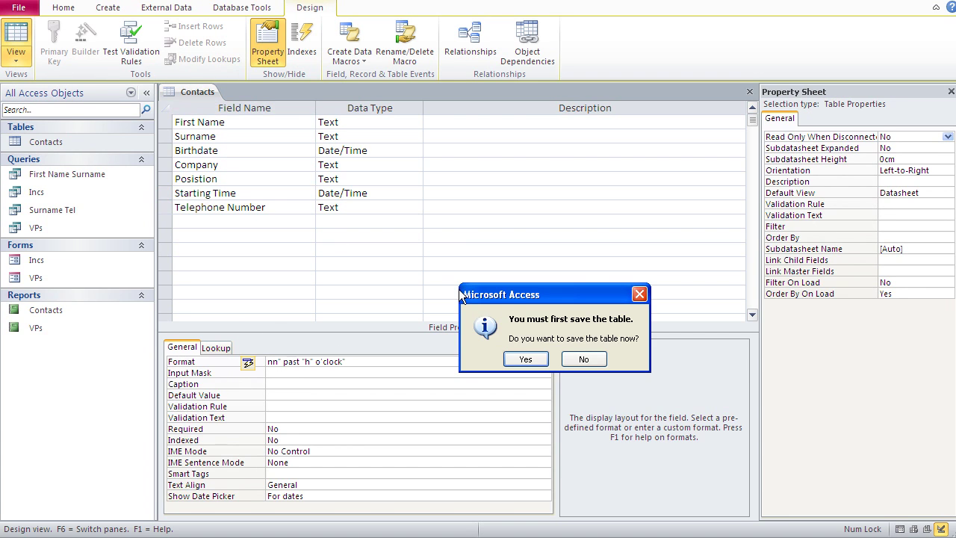
click(525, 357)
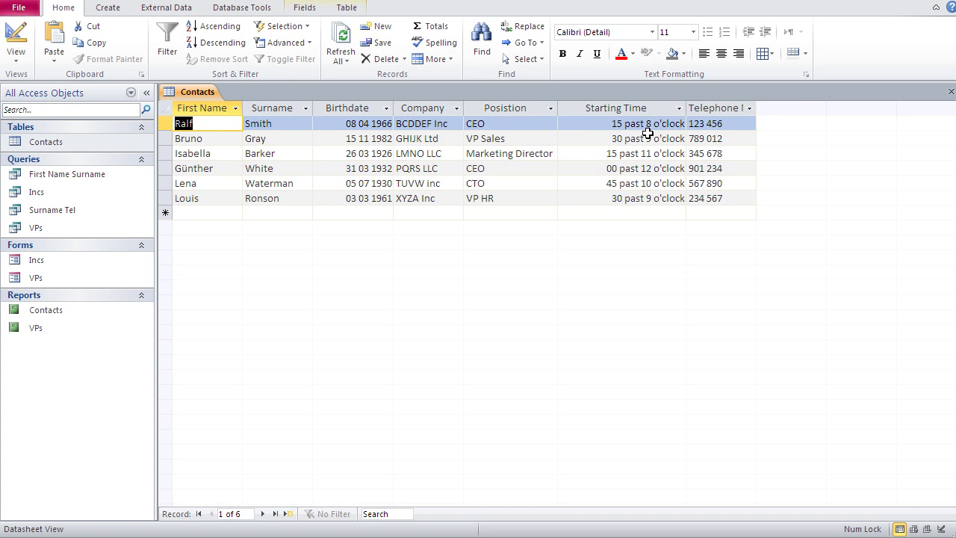
click(614, 140)
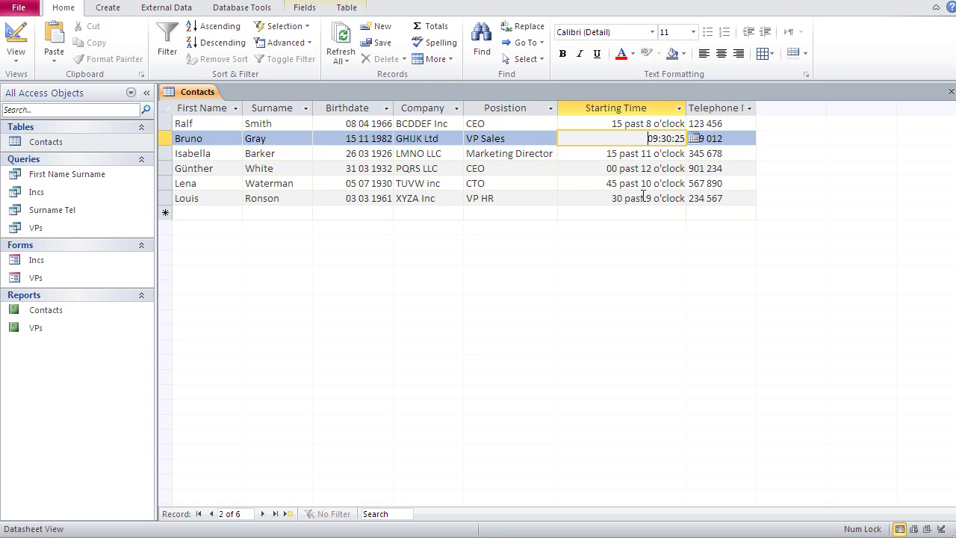
click(324, 138)
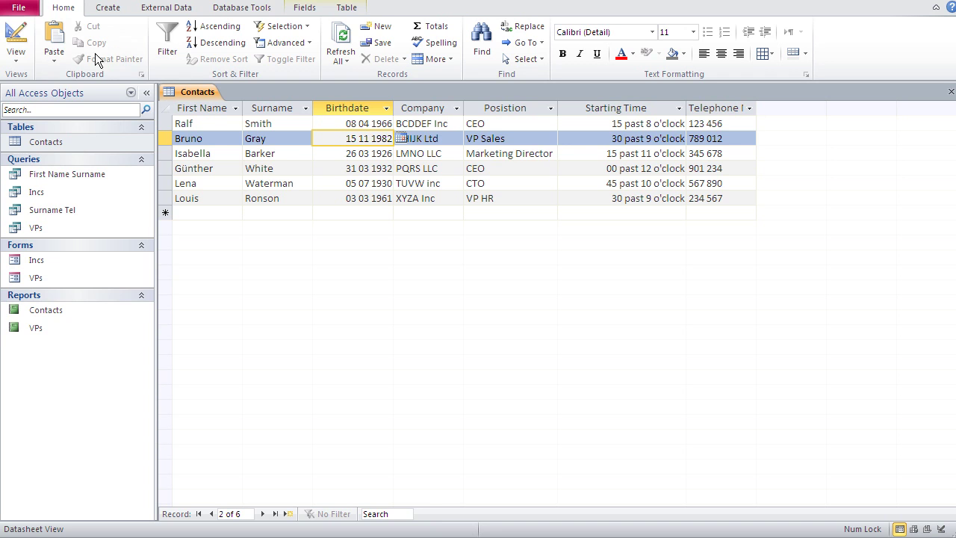
- Return the Contacts table to Design view and add a Last Contact field with the Date/Time data type
click(12, 41)
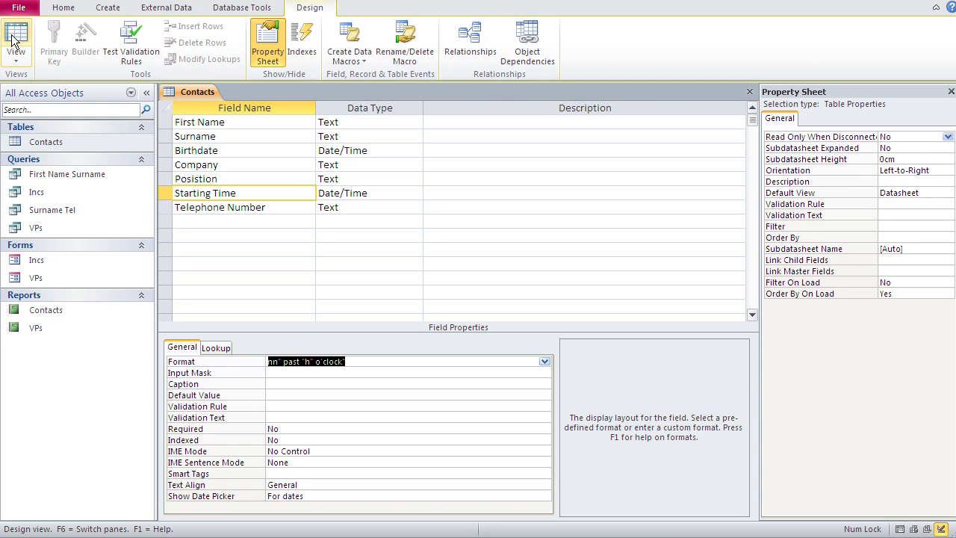
click(213, 220)
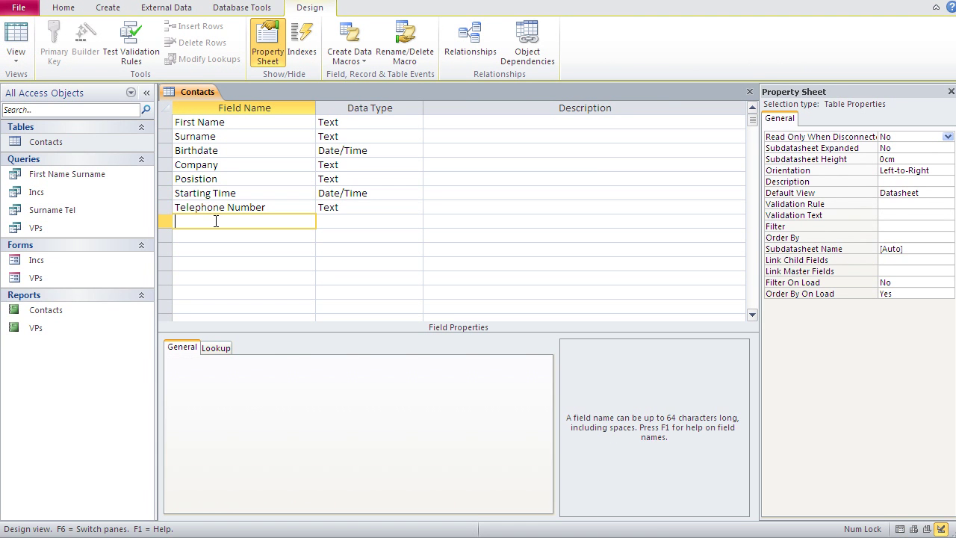
text(Last )
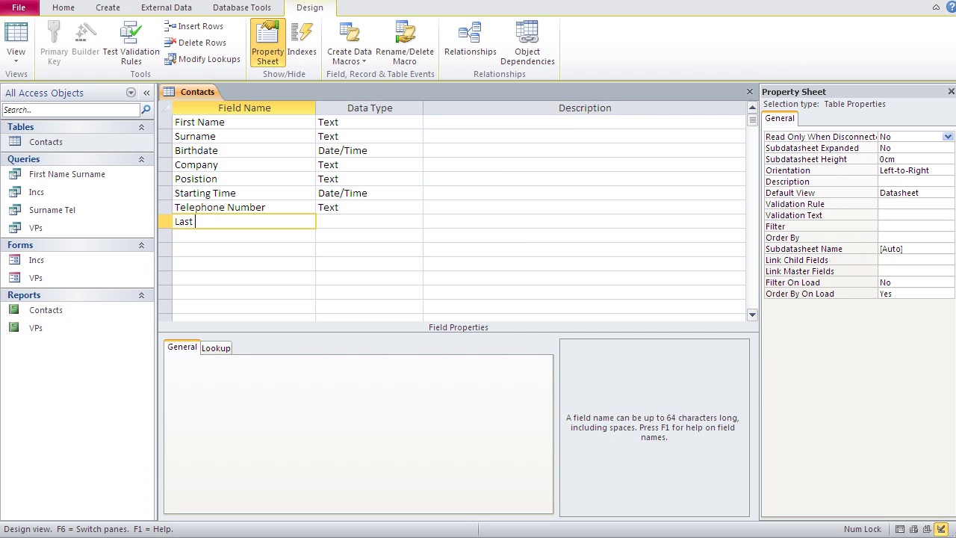
text(Contact)
key(Tab)
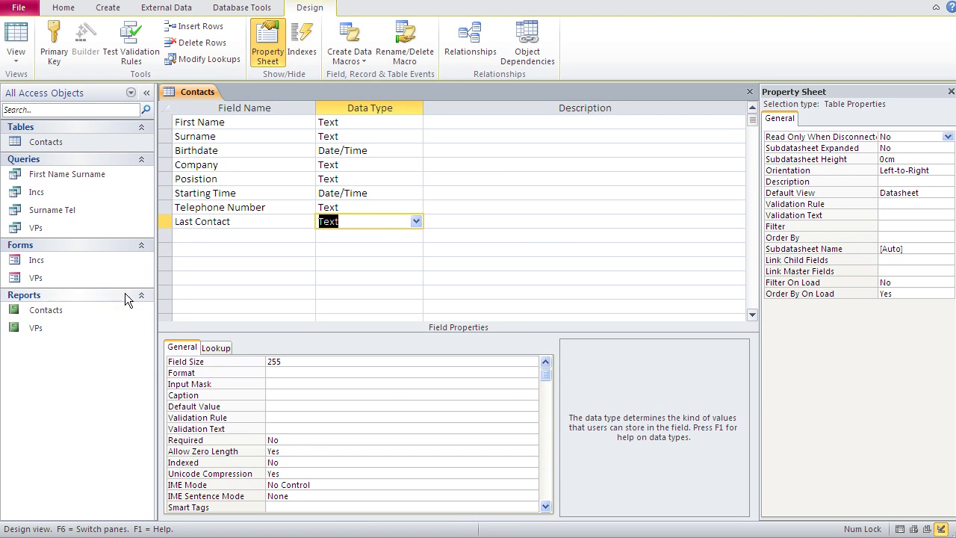
click(416, 222)
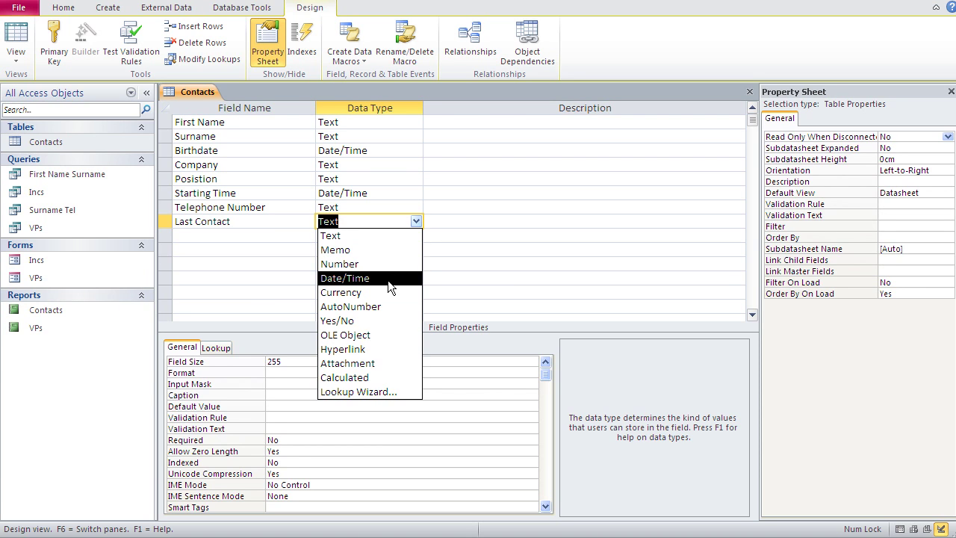
click(387, 279)
click(341, 361)
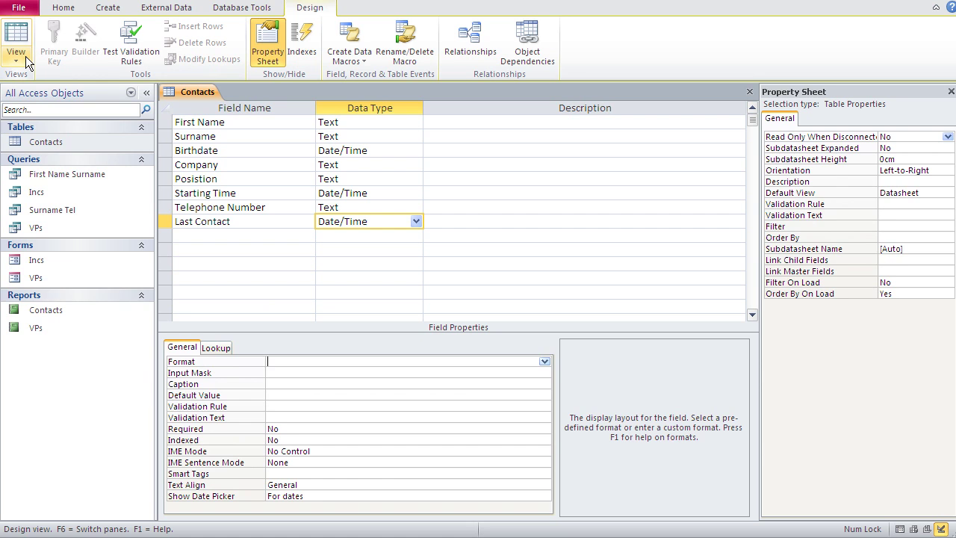
- In the datasheet, enter 12.3.2014 15:32 as the first record's Last Contact and widen that column to fit the value
click(14, 36)
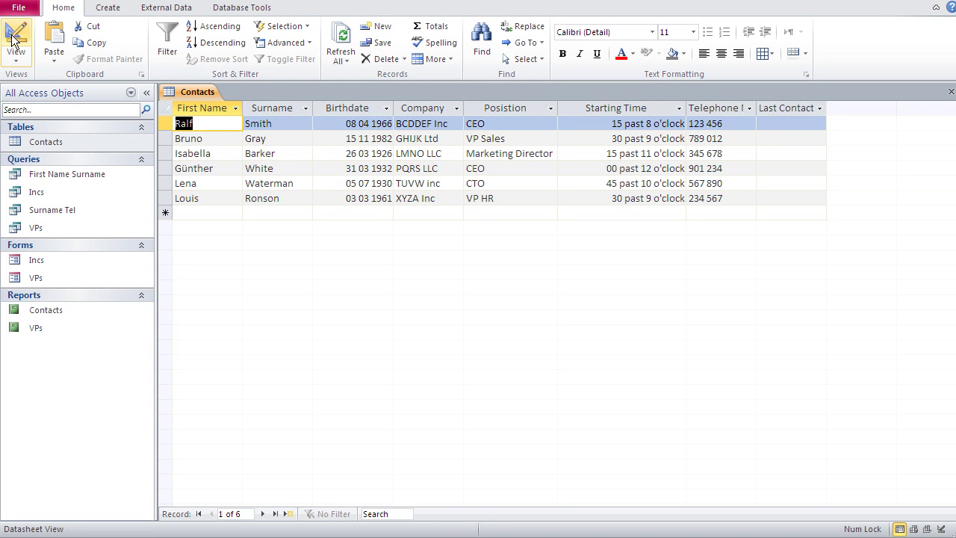
click(796, 123)
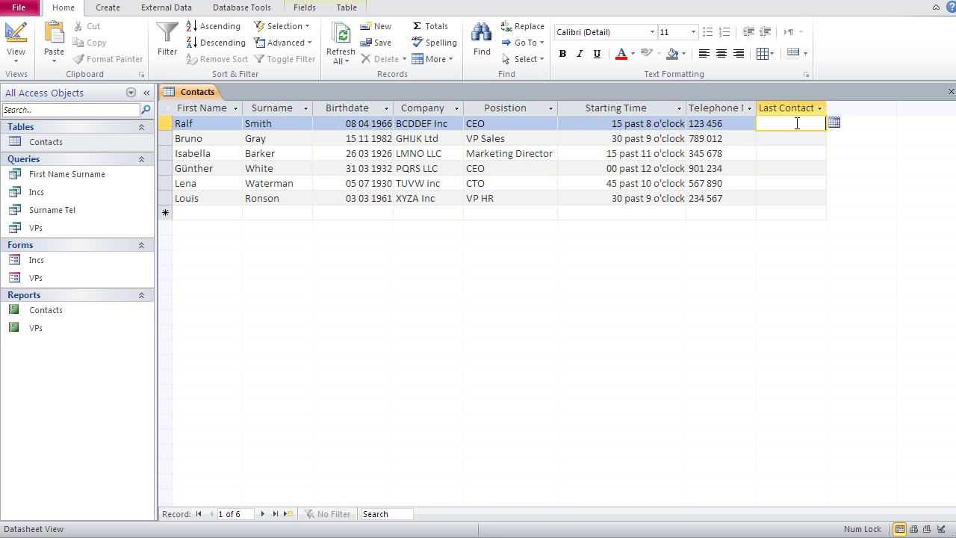
text(12.3.2014 15:32)
click(772, 136)
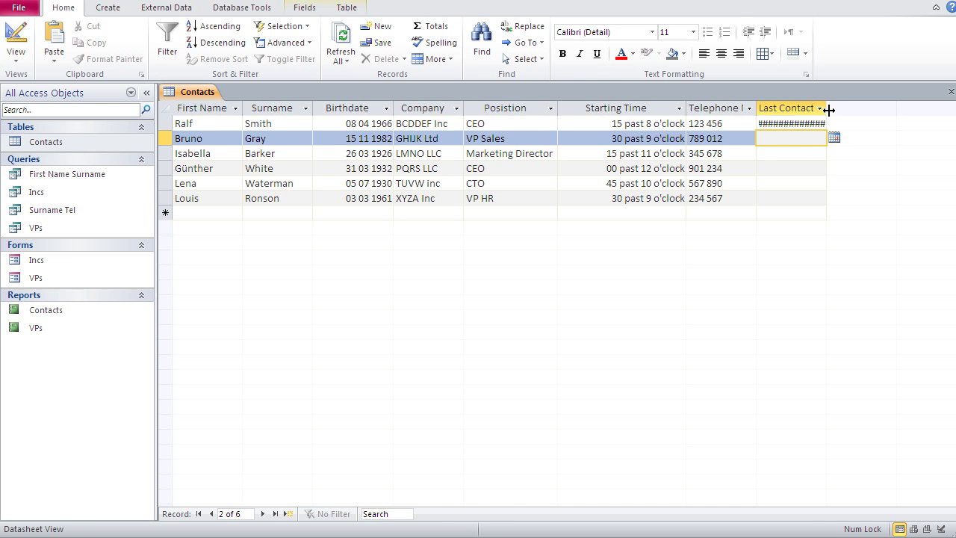
drag(827, 109, 877, 109)
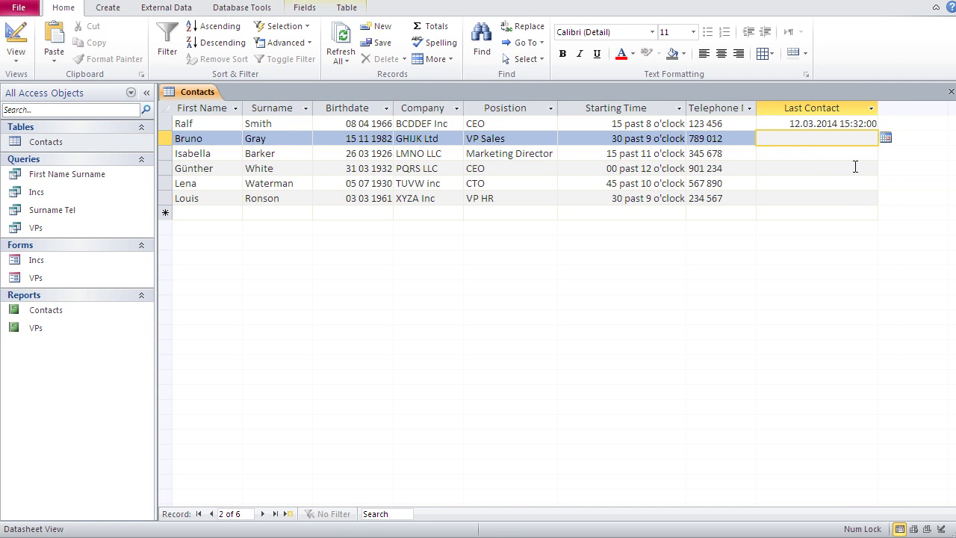
click(817, 121)
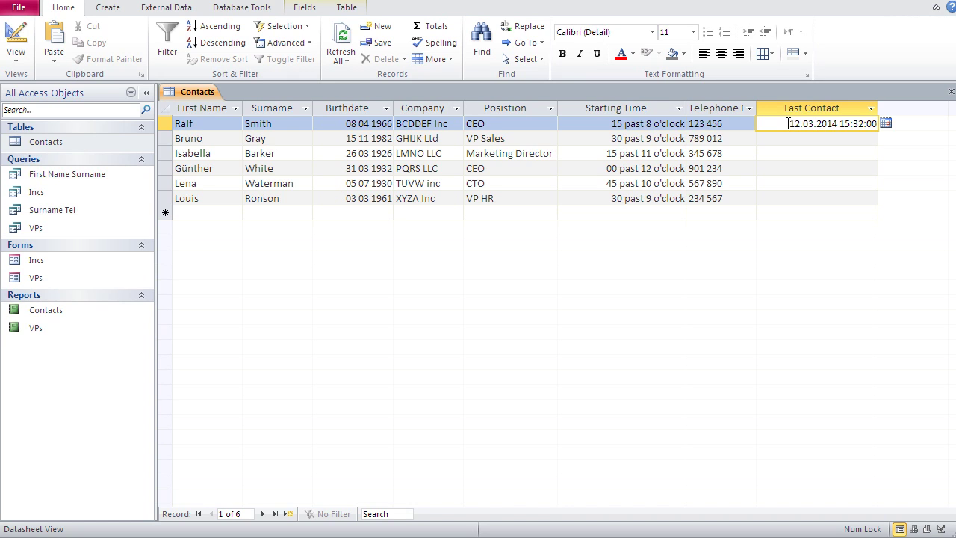
- Go back to Design view and set the Last Contact format to d mmm yy" at "hh nn
click(15, 37)
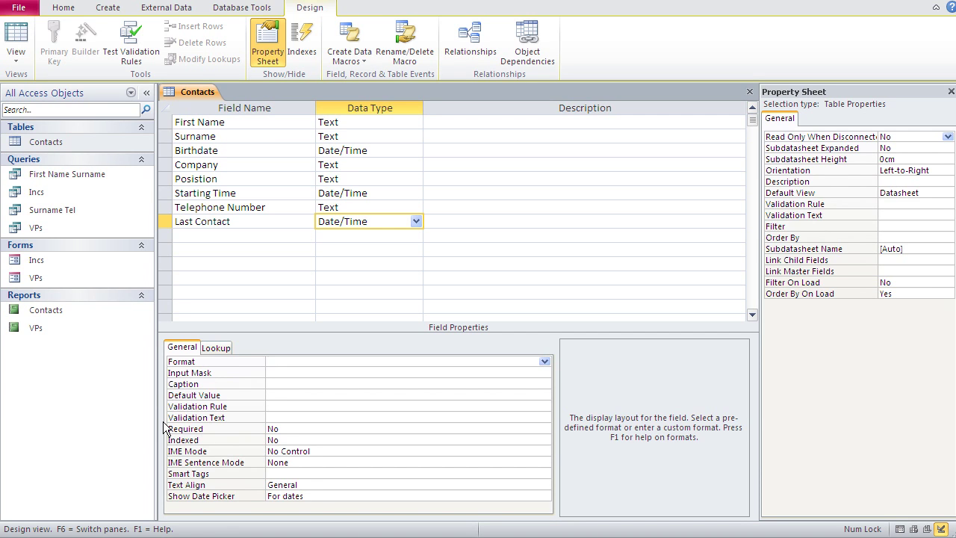
text(d mmm yy)
text(hh nn)
click(307, 362)
text("at")
click(334, 384)
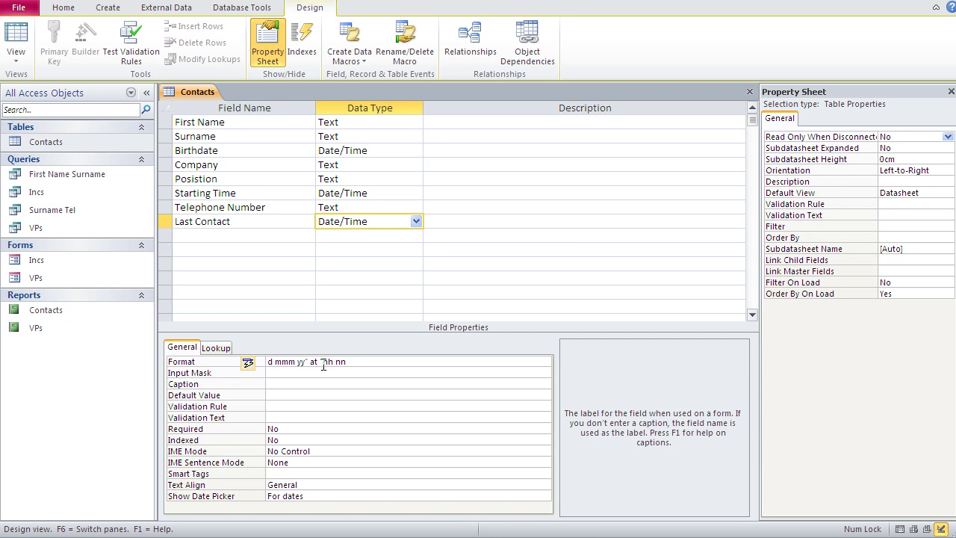
- Add the literal text "on " to the start of the Last Contact format and check it in the datasheet
click(269, 362)
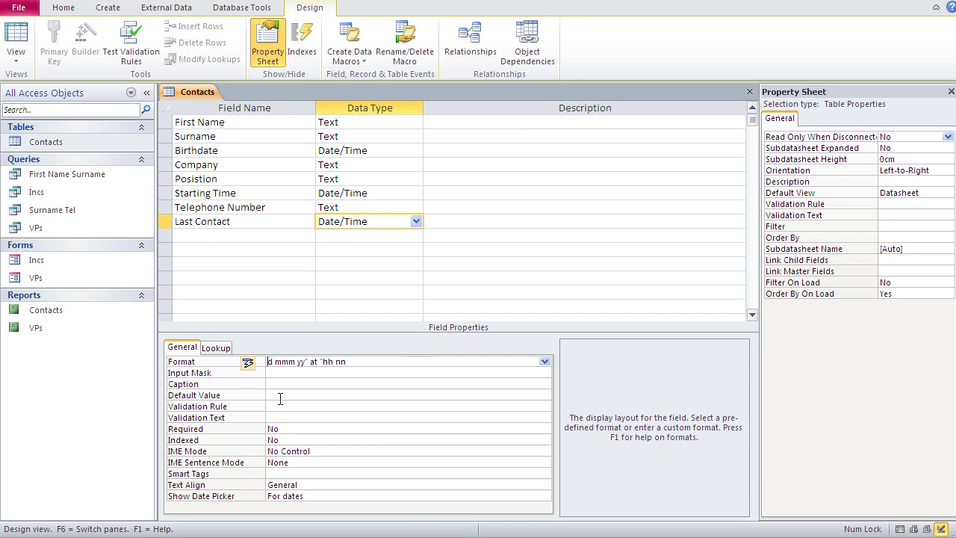
text(")
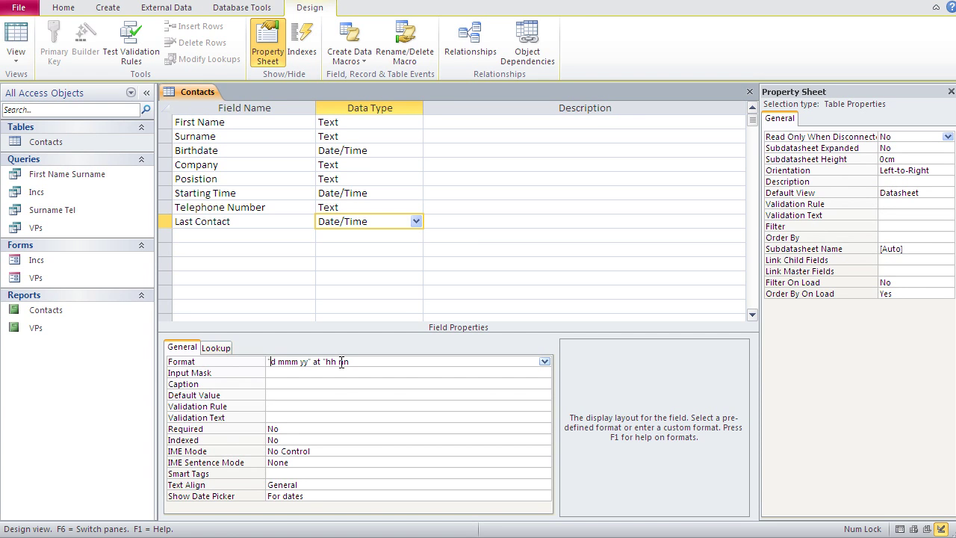
text(on ")
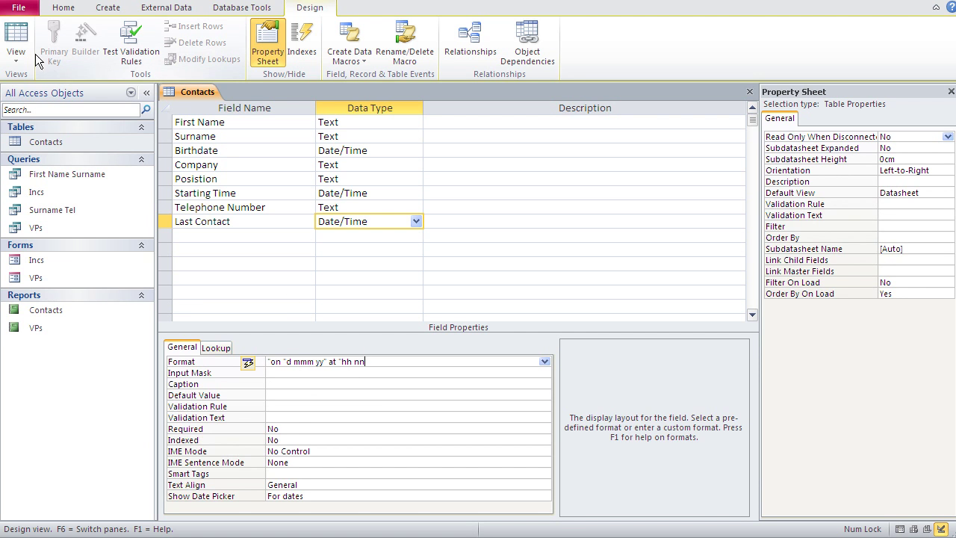
click(16, 37)
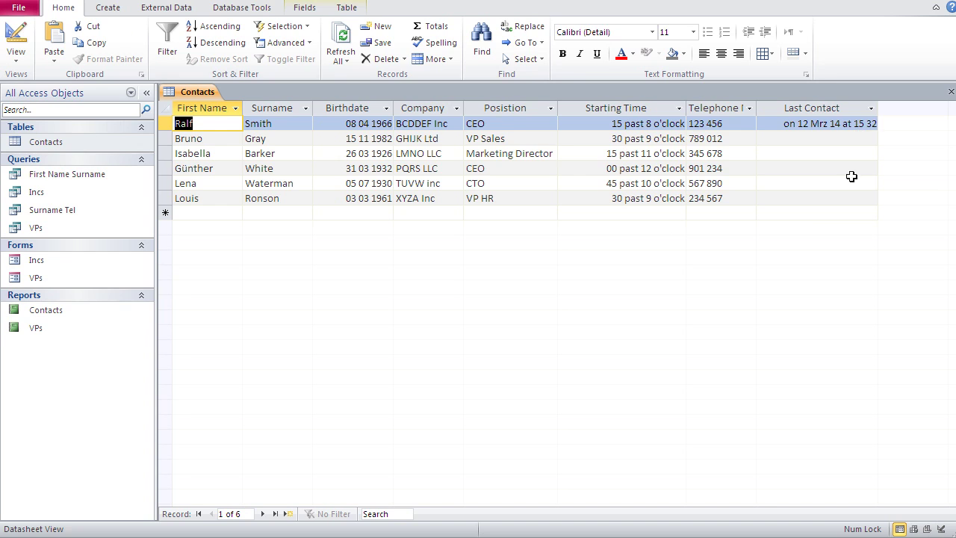
- Enter 15.6.2015 11:45 as the second record's Last Contact
click(813, 139)
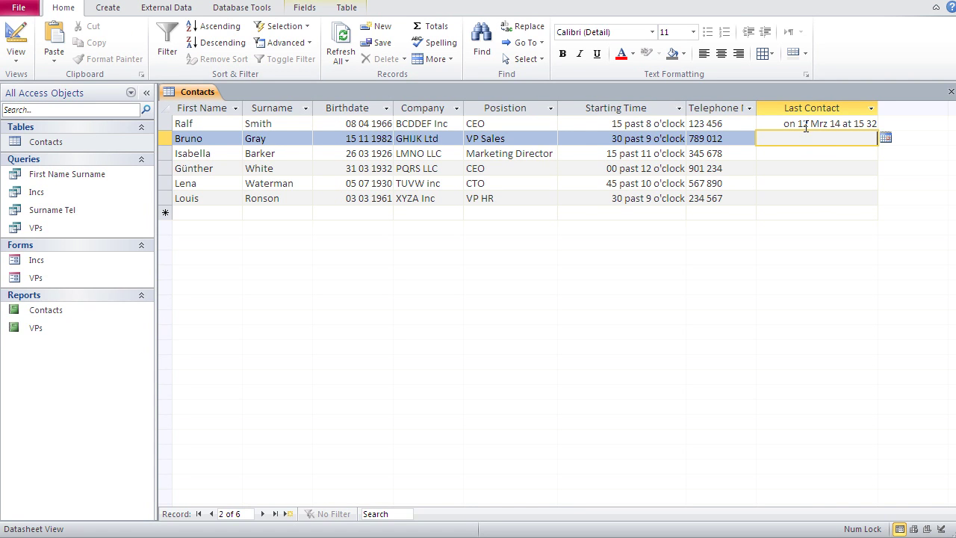
text(15.6.2015 11:45)
key(Down)
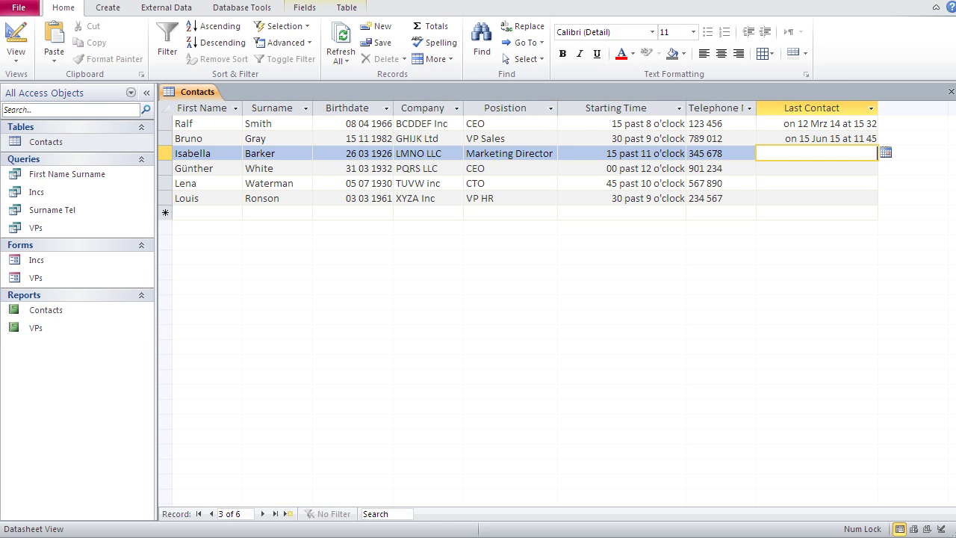
- Rework the Last Contact format to put the time before the date, as "at hh nn o"n" d mmm yy", and view the datasheet
click(12, 29)
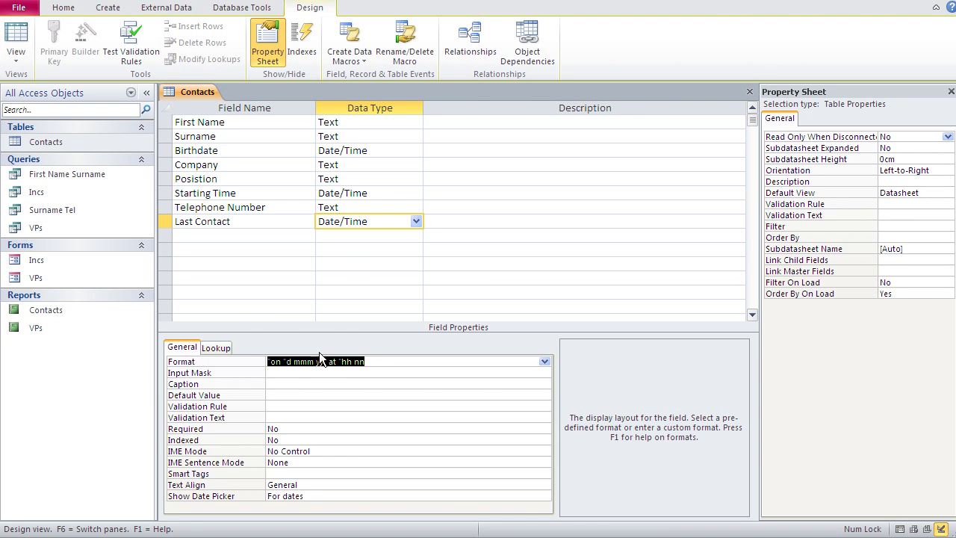
drag(371, 361, 328, 361)
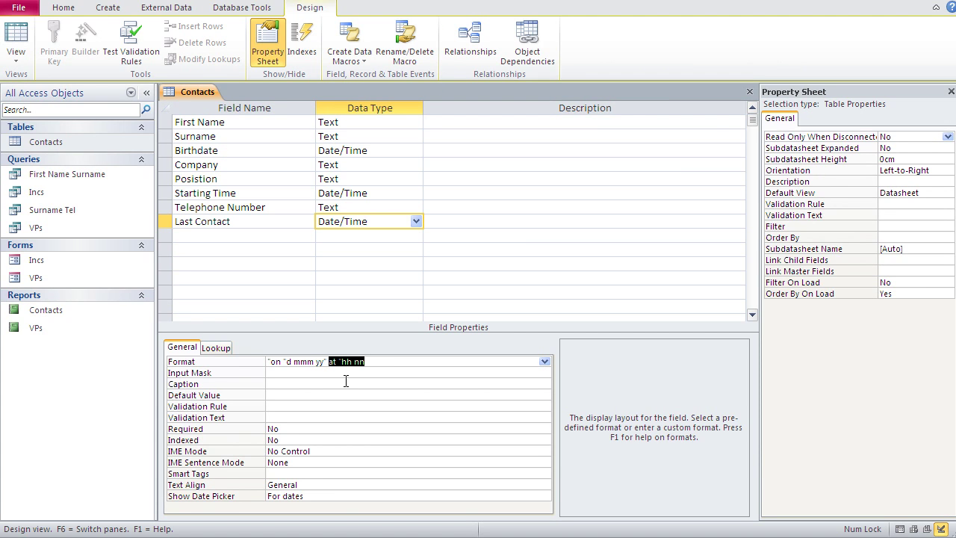
key(Delete)
key(ctrl+z)
key(ctrl+s)
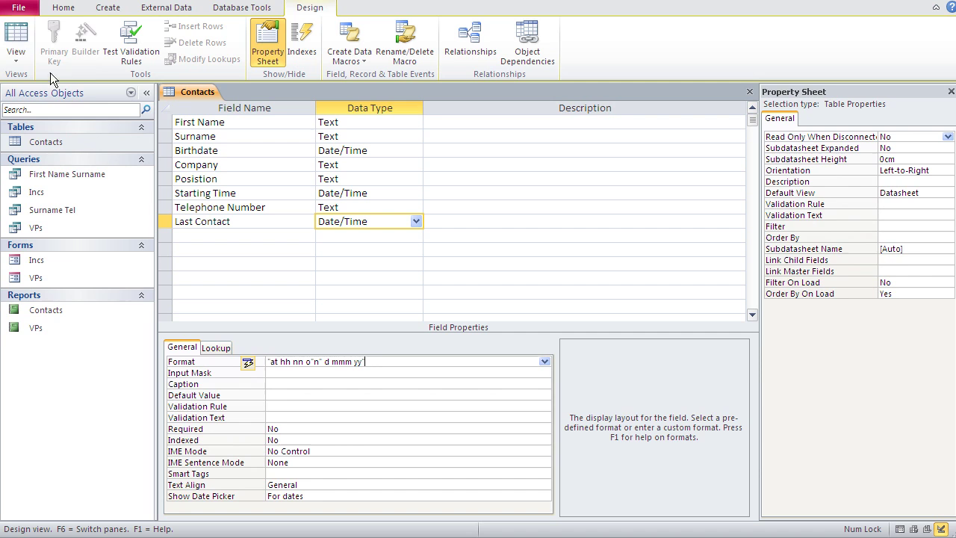
click(12, 36)
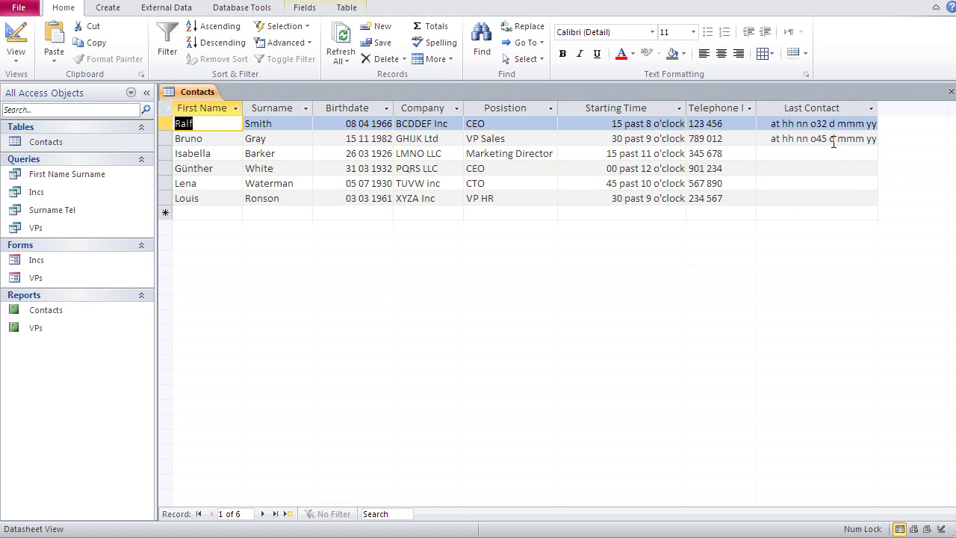
- Correct the quotation marks in the Last Contact format to read "at " hh nn "on" d mmm yy and check it in the datasheet
click(18, 37)
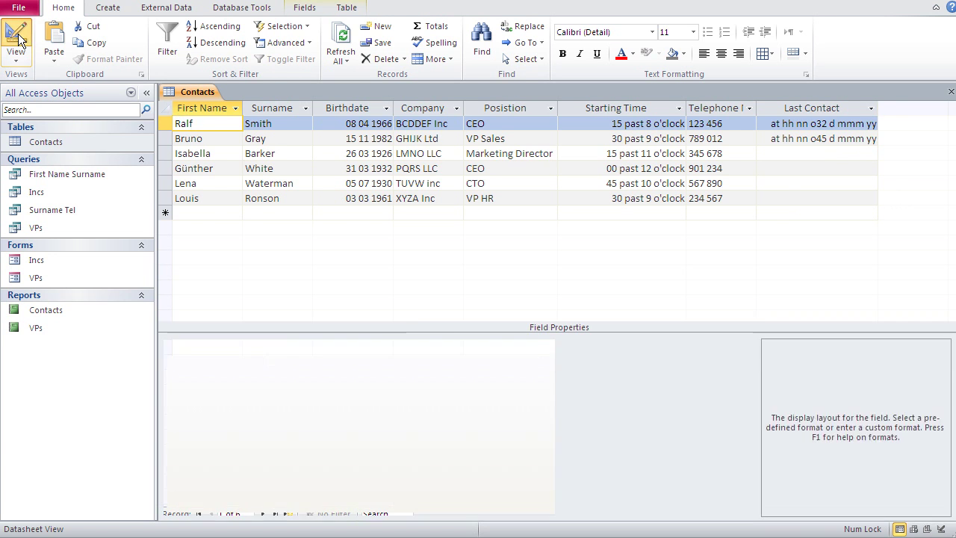
click(331, 376)
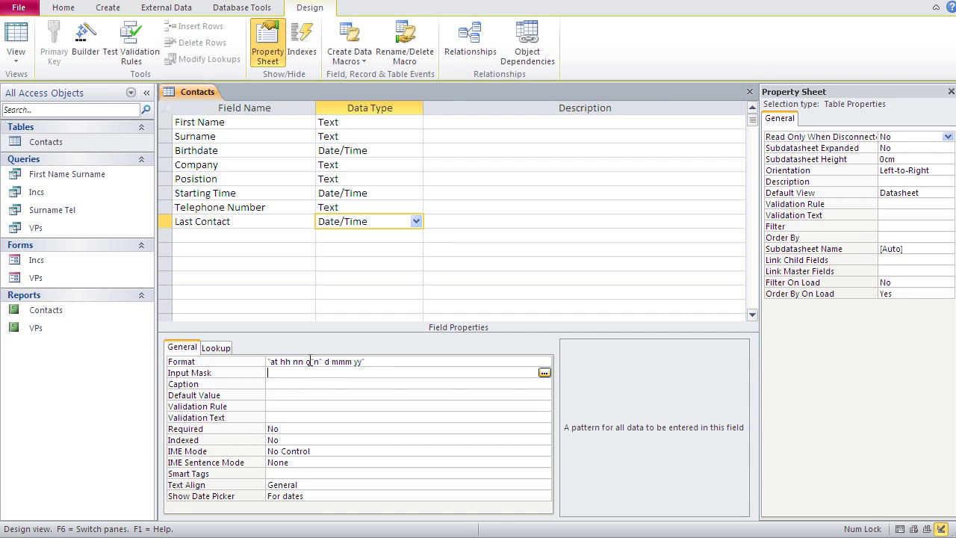
click(271, 361)
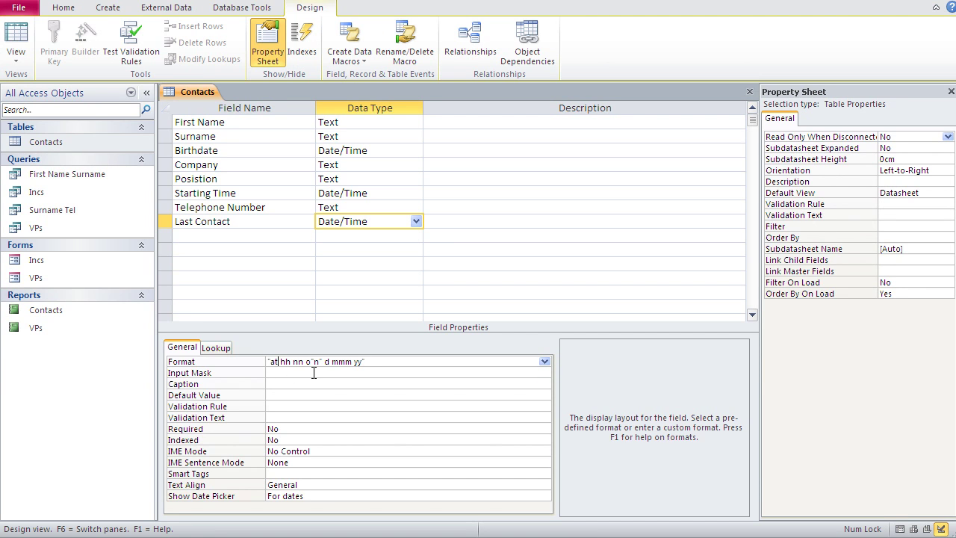
text(")
click(315, 361)
key(BackSpace)
key(BackSpace)
text("o)
click(378, 364)
key(BackSpace)
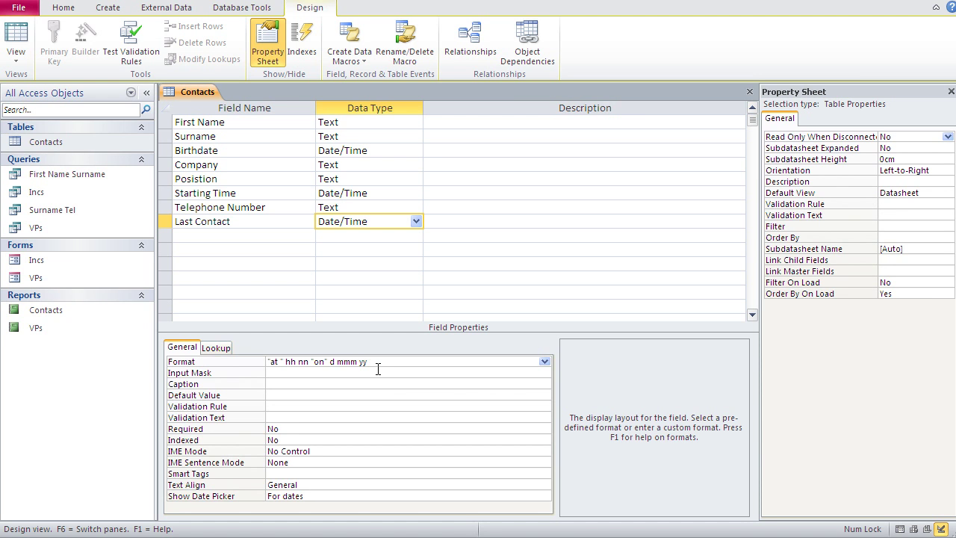
click(12, 41)
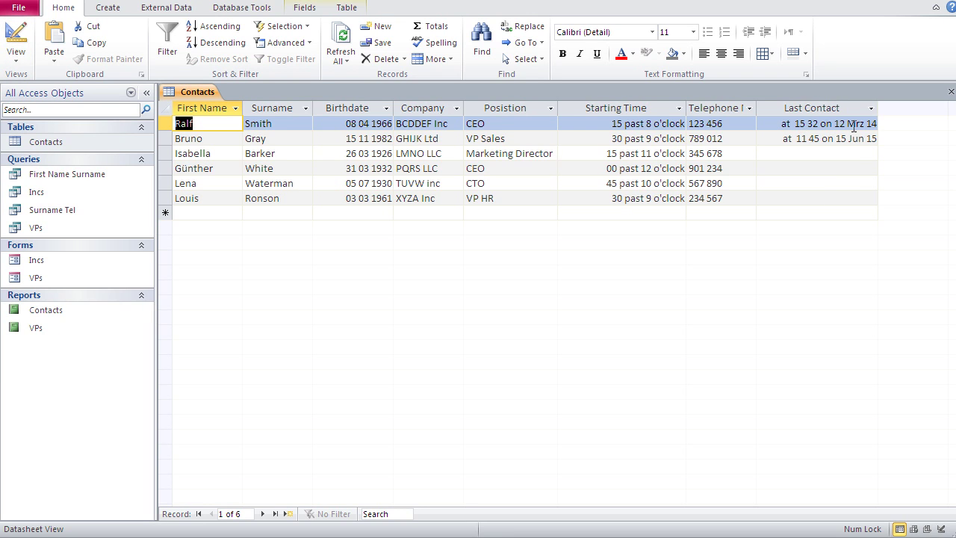
- Enter 12.4.15 18:36 as the third record's Last Contact and 25.3.13 10:03 as the fourth record's
click(802, 152)
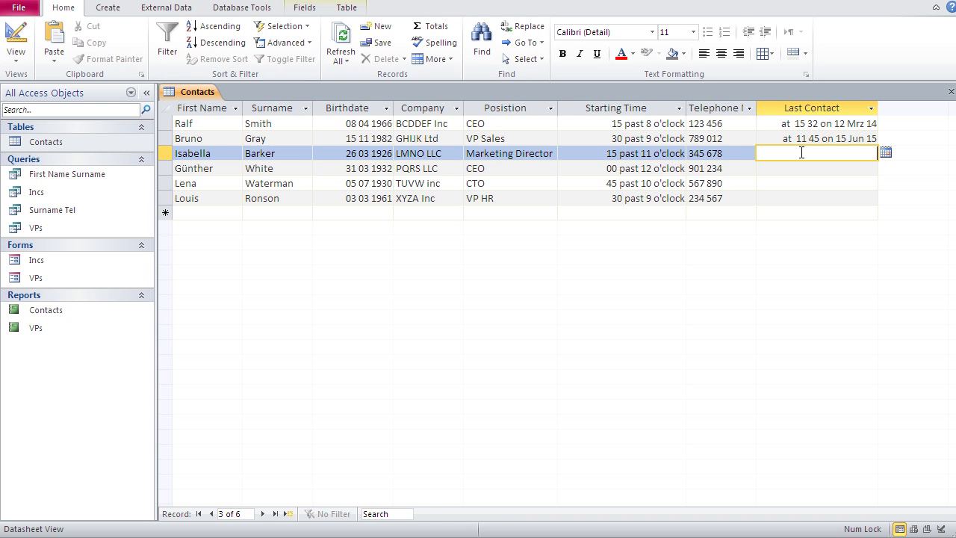
text(12.4.15 18:36)
key(Down)
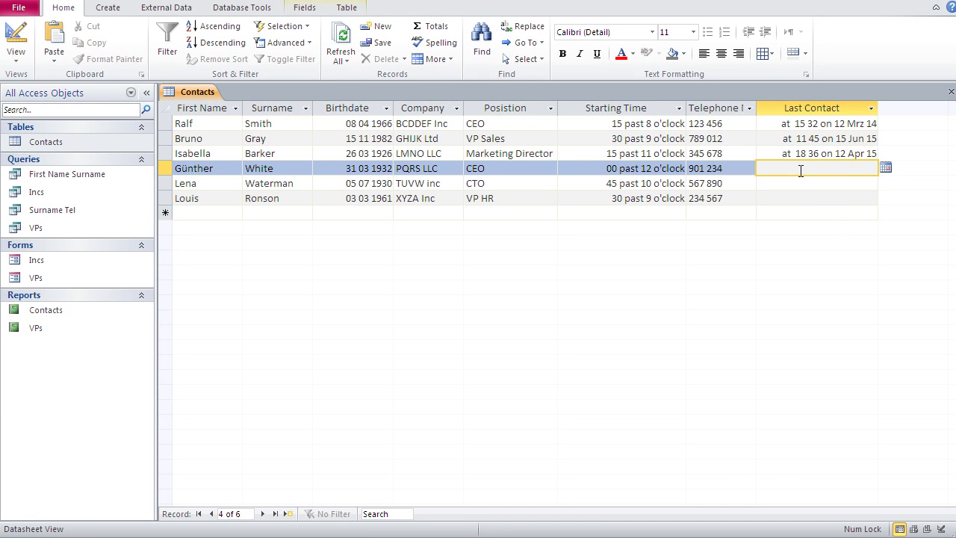
text(25.3.13 10:03)
key(Return)
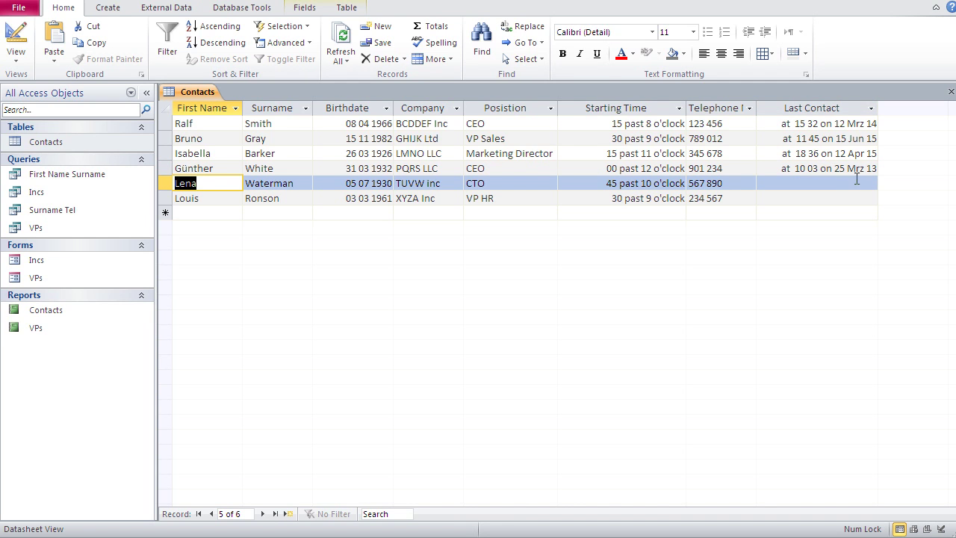
click(833, 183)
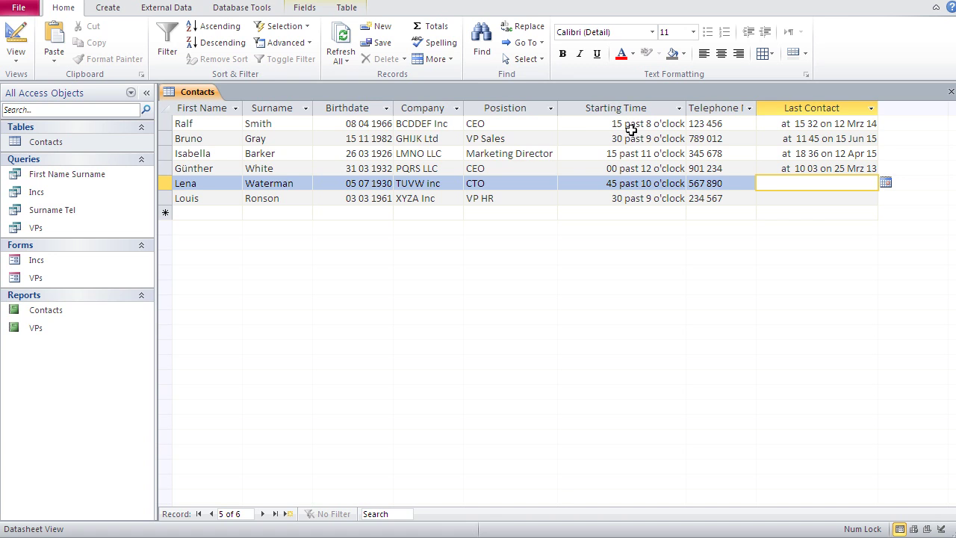
- Replace the Starting Time field's format in the Contacts table design with hh nn
click(17, 44)
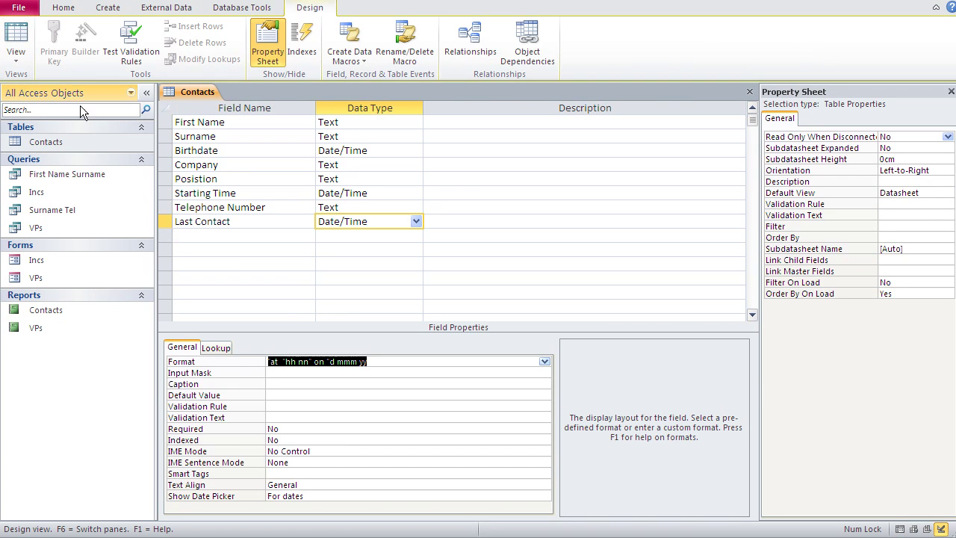
click(378, 194)
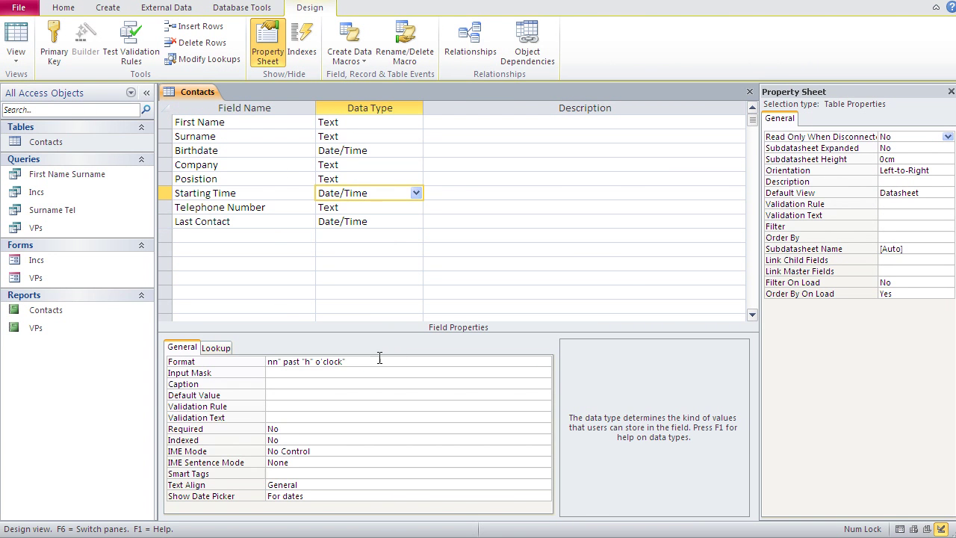
drag(379, 361, 266, 361)
text(h)
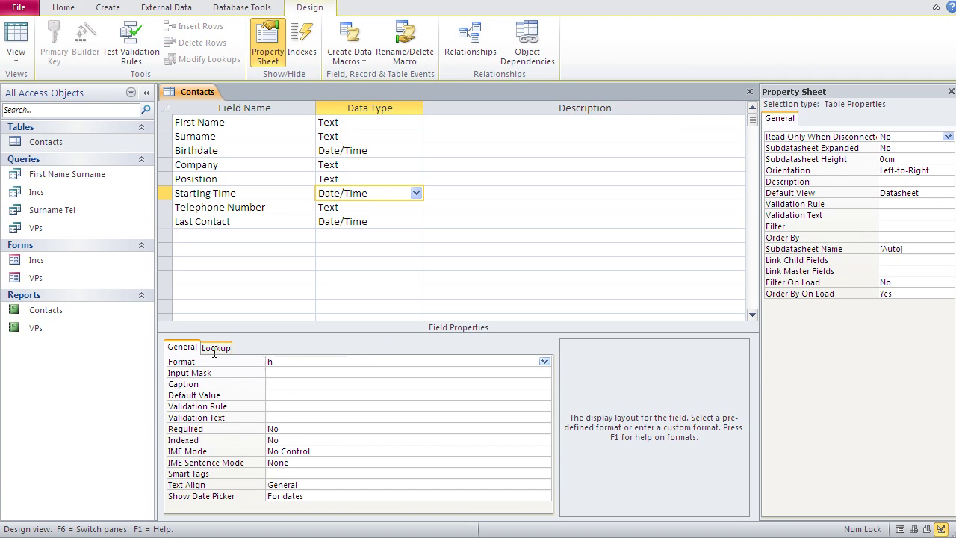
text(h)
key(BackSpace)
text(h mm)
key(BackSpace)
key(BackSpace)
text(nn)
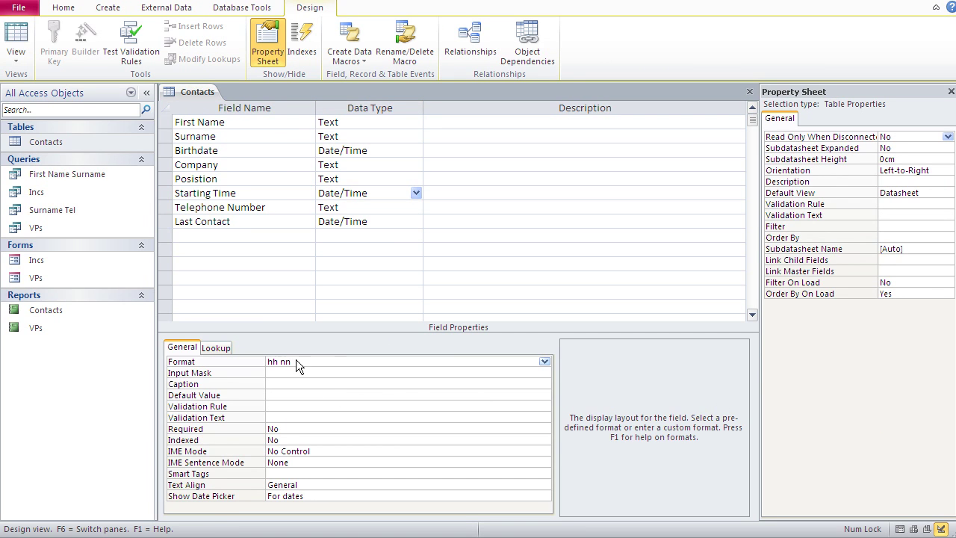
key(F6)
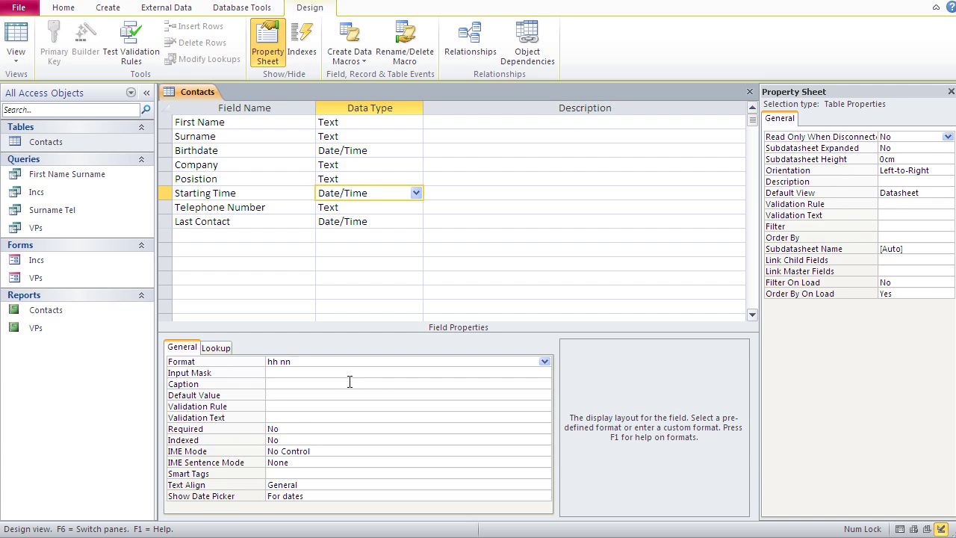
- Extend the Starting Time format to hh nn am/pm, save the table and view the datasheet
click(311, 363)
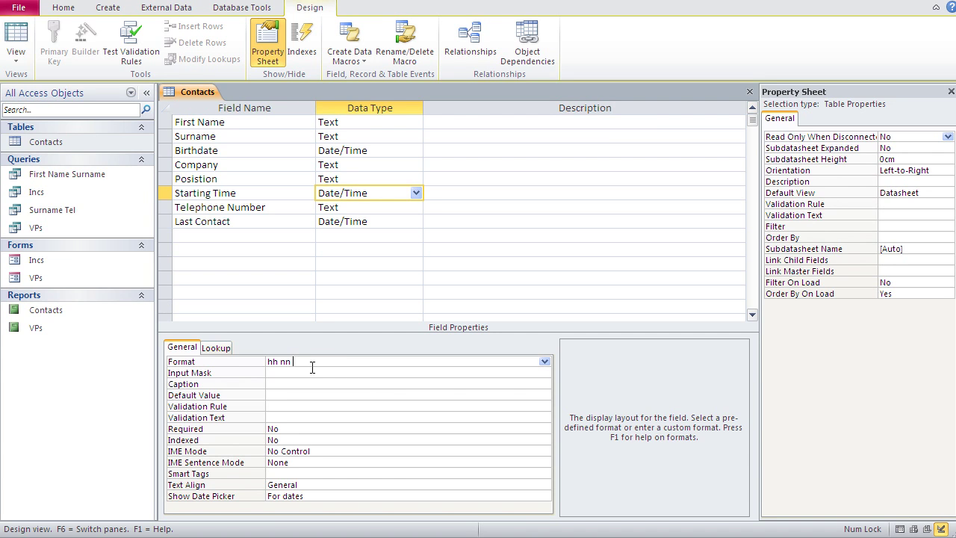
text(am/pm)
click(15, 34)
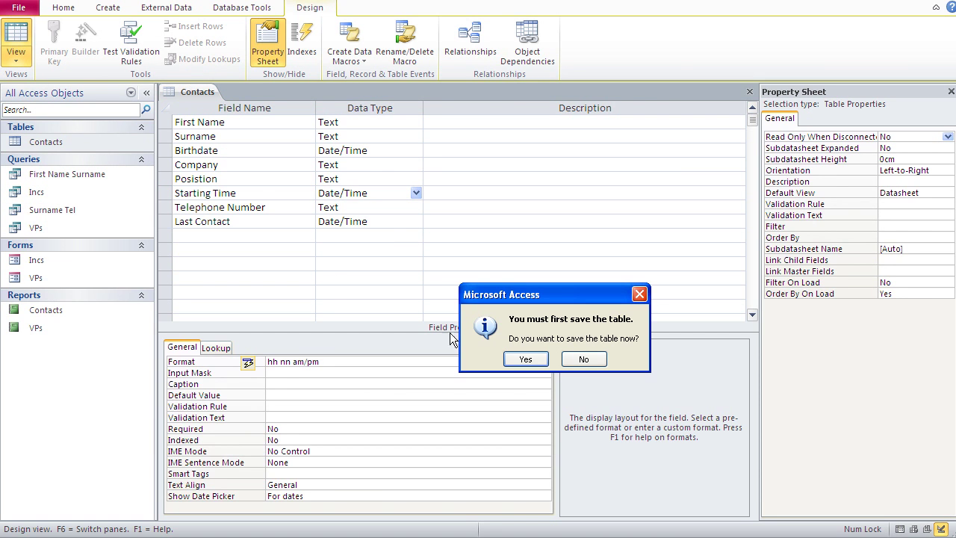
click(526, 358)
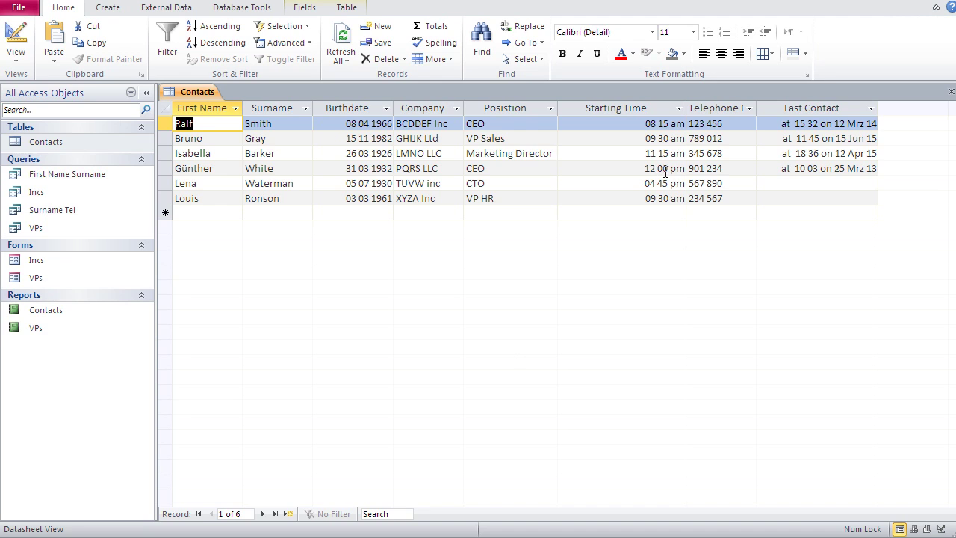
- Change the fifth record's Starting Time to 18:30
click(642, 183)
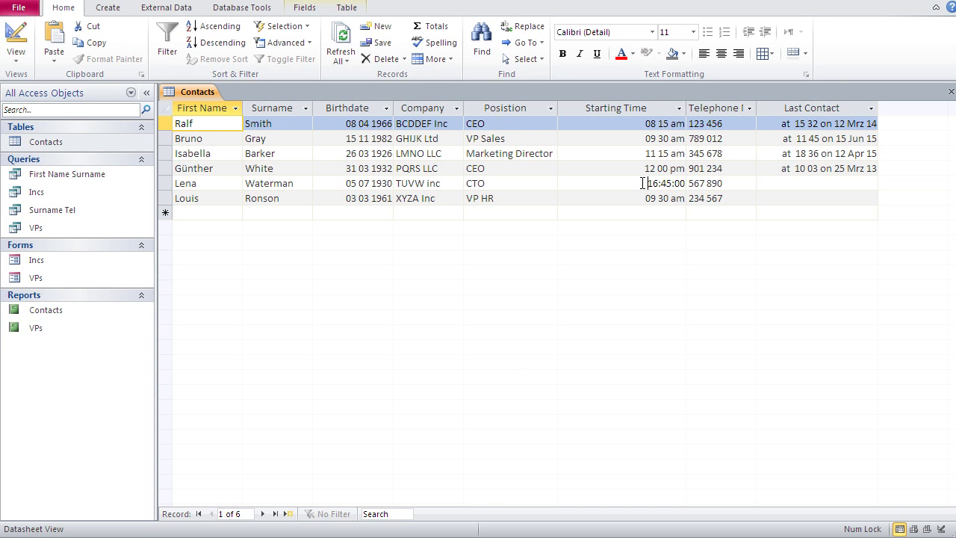
drag(645, 183, 699, 192)
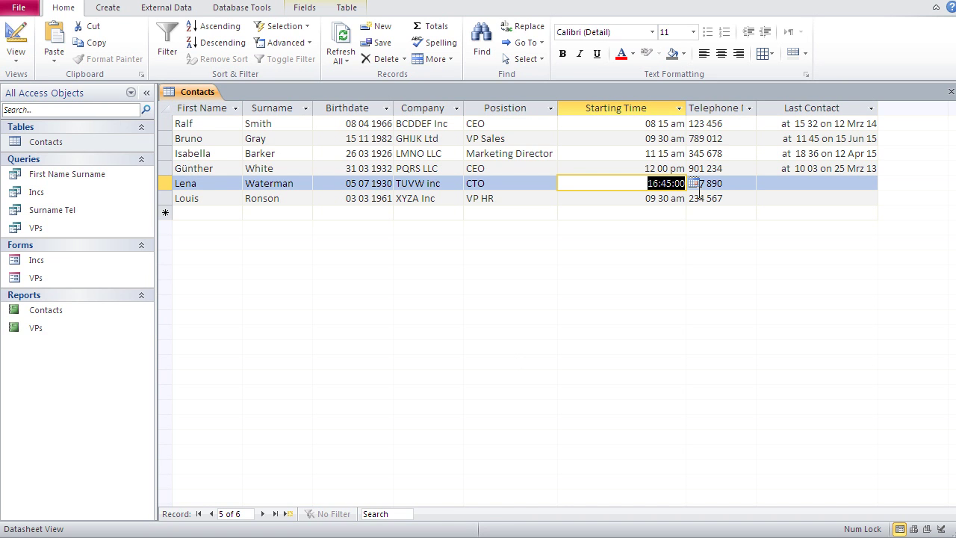
text(1)
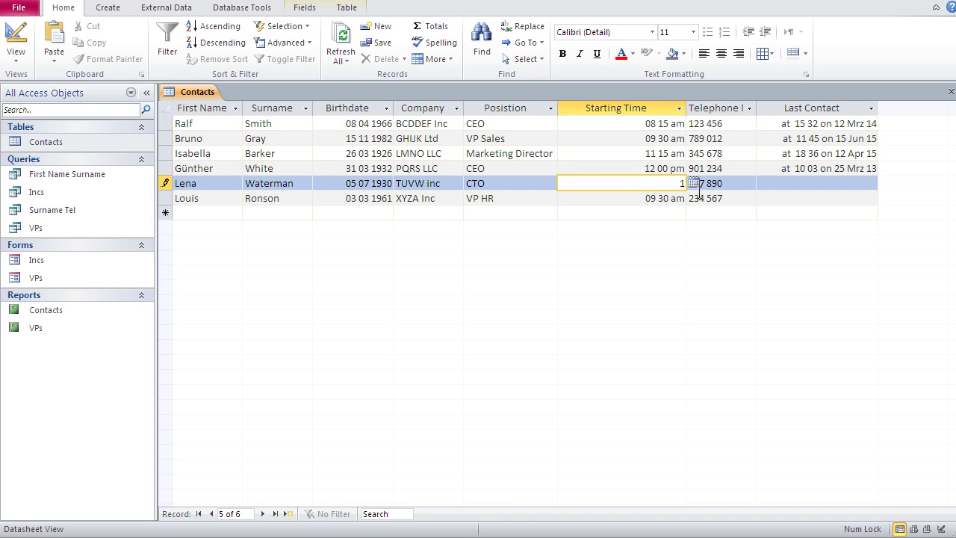
text(8:30)
key(Down)
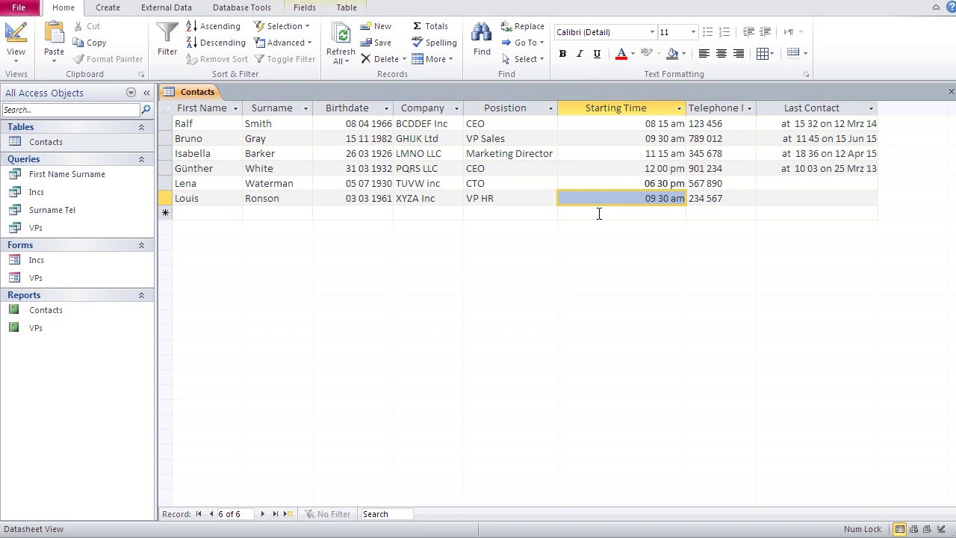
- Enter 9:32 pm as the sixth record's Starting Time and check the stored times of the last two records
text(9:32)
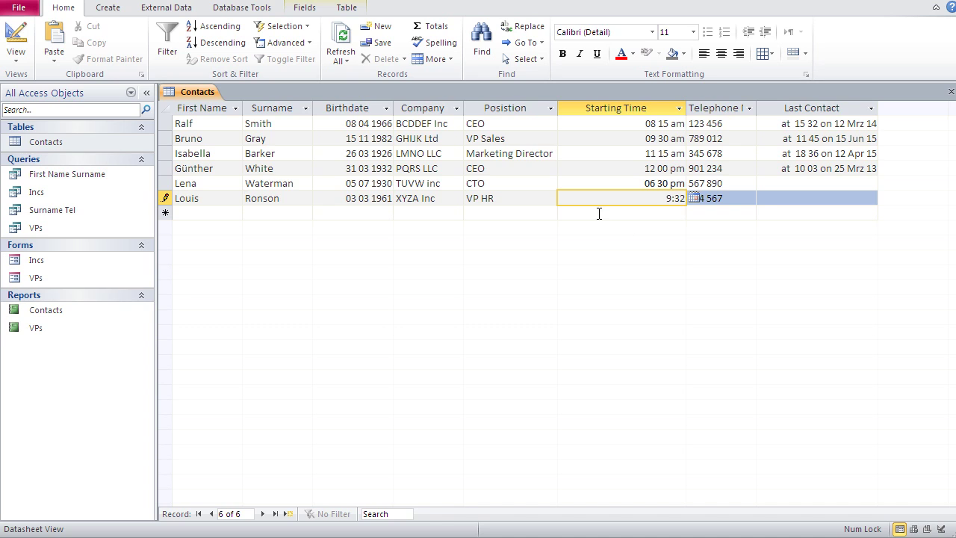
text( pm)
click(607, 183)
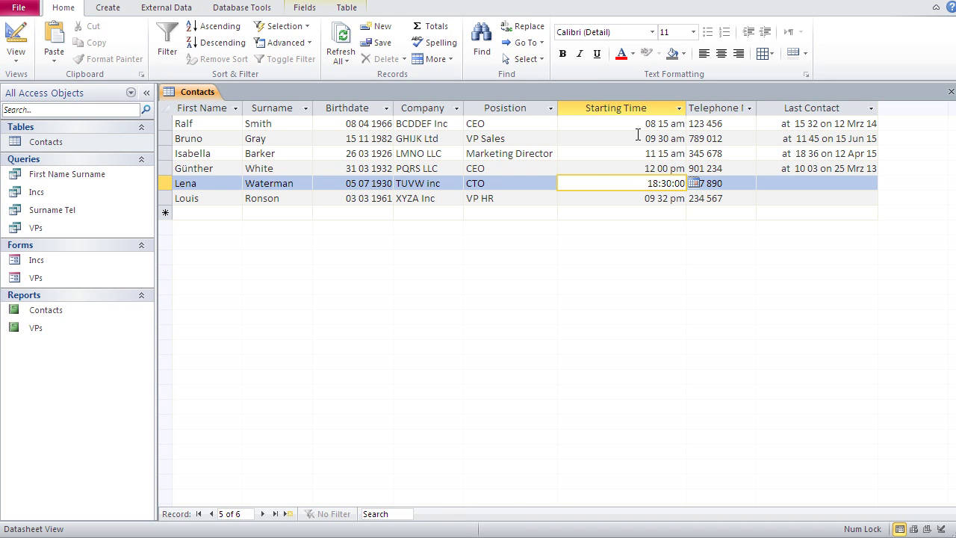
click(638, 212)
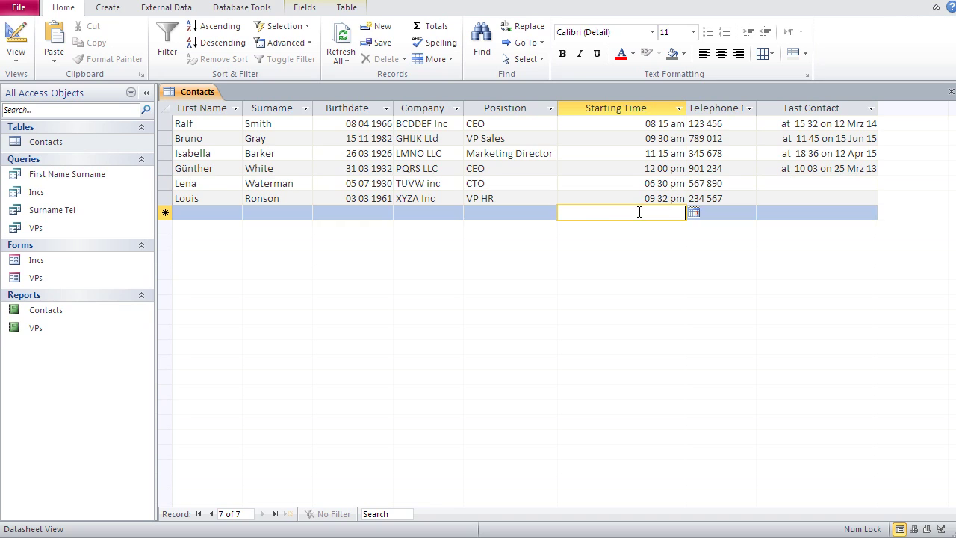
click(650, 199)
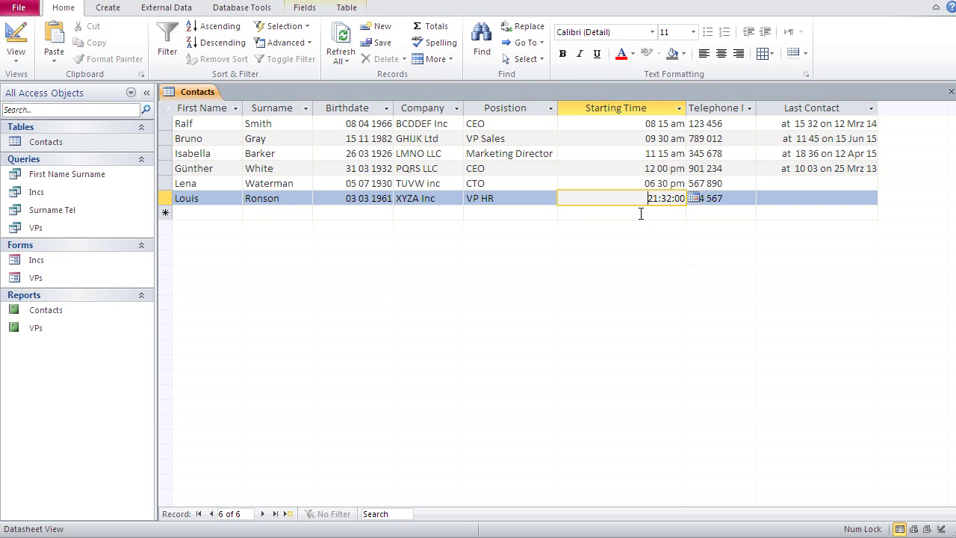
click(641, 213)
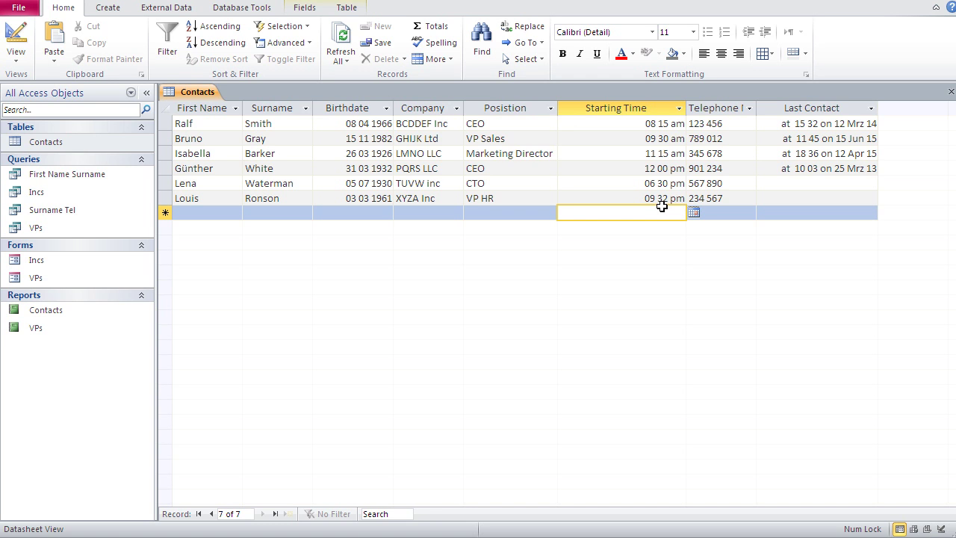
- Return to the Contacts table design and go to the Format property
click(15, 36)
click(352, 365)
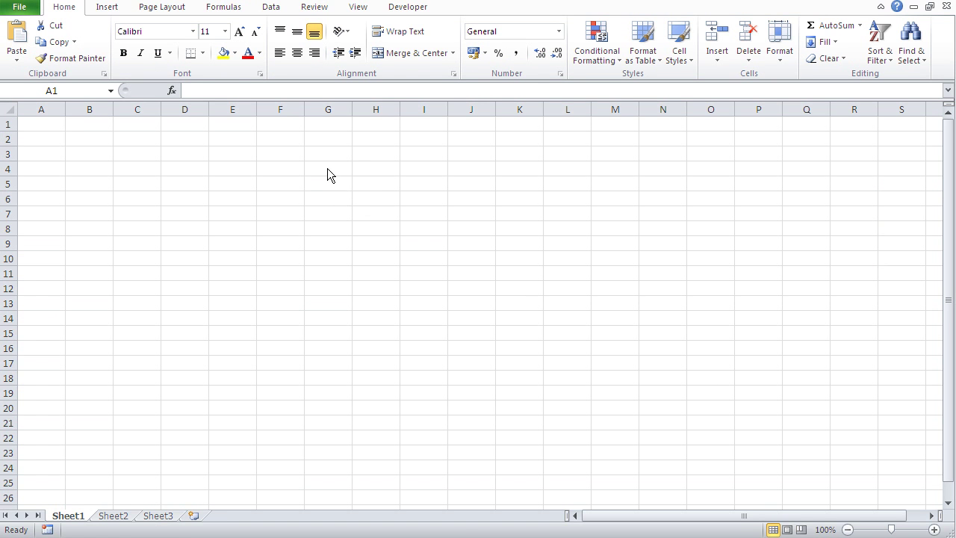
- Switch to the blank Excel workbook and enter 12.3.2016 10:13 in cell G4 of Sheet1
click(327, 168)
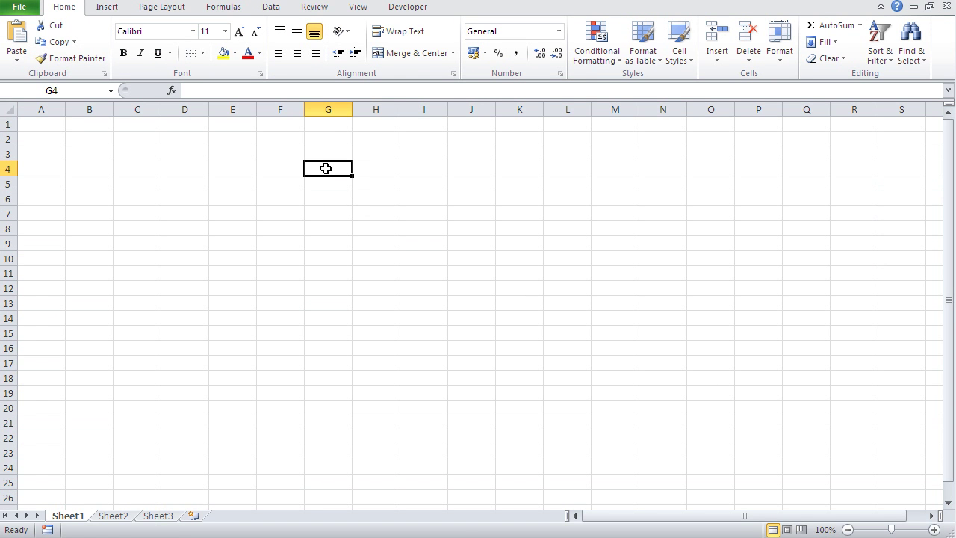
text(12.3)
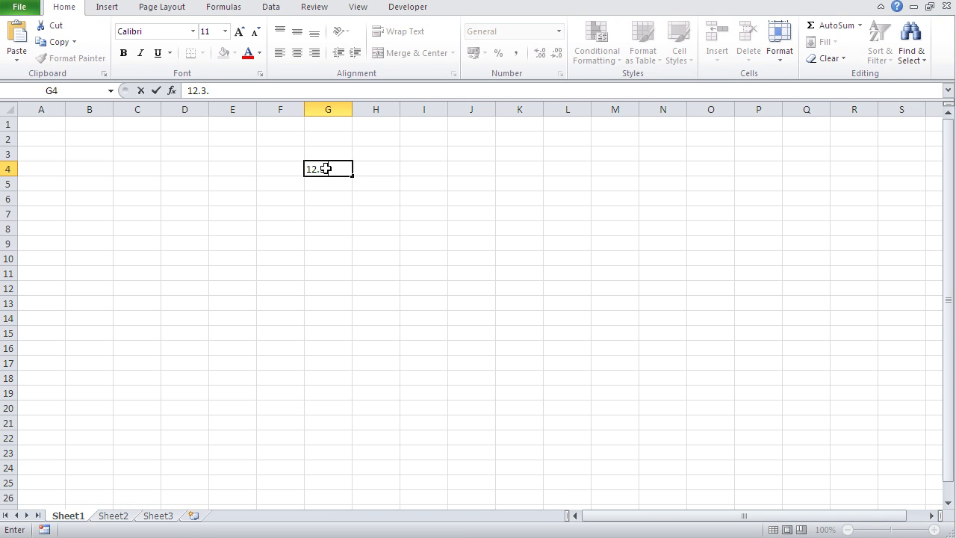
text(.2016 10:13)
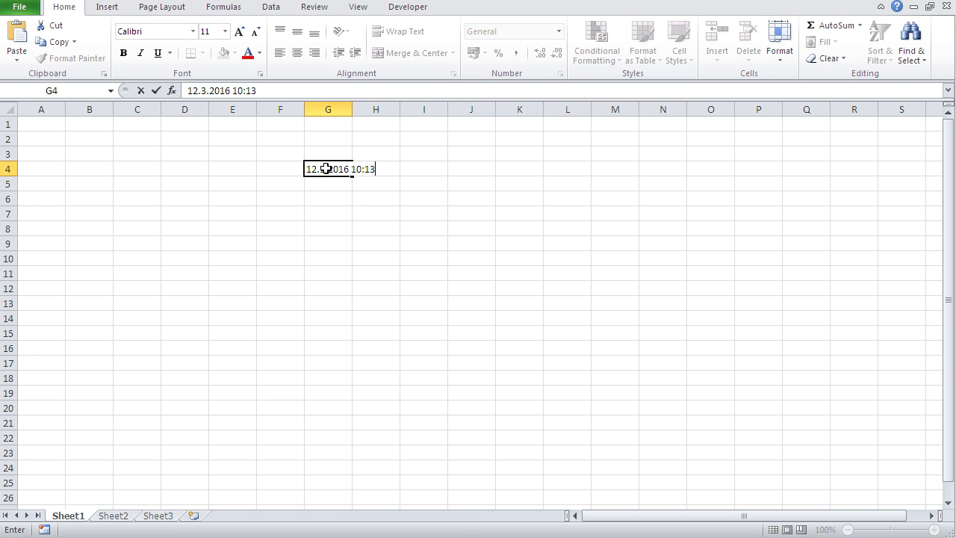
key(Return)
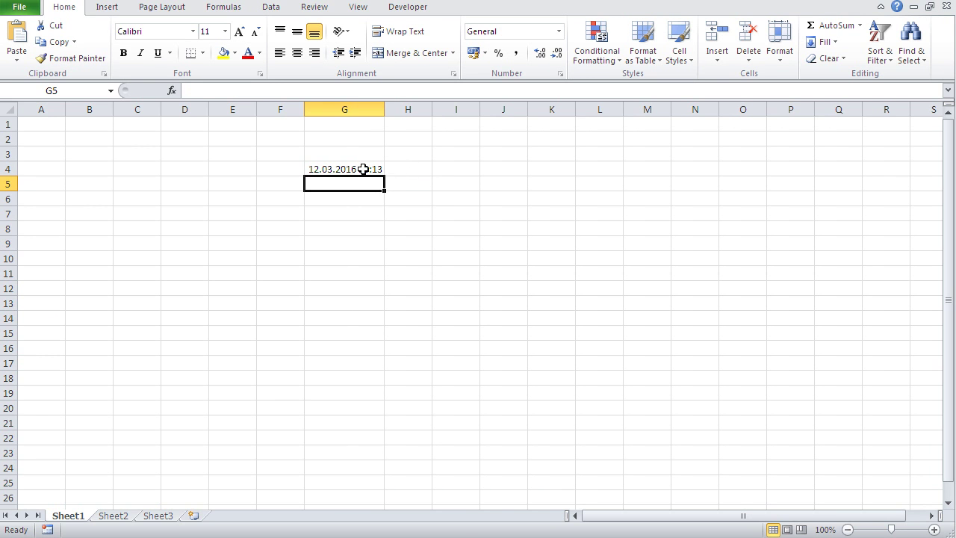
- Replace cell G4's custom number format code with dd mmm yyyy, moving the format dialog clear of the cell
click(363, 170)
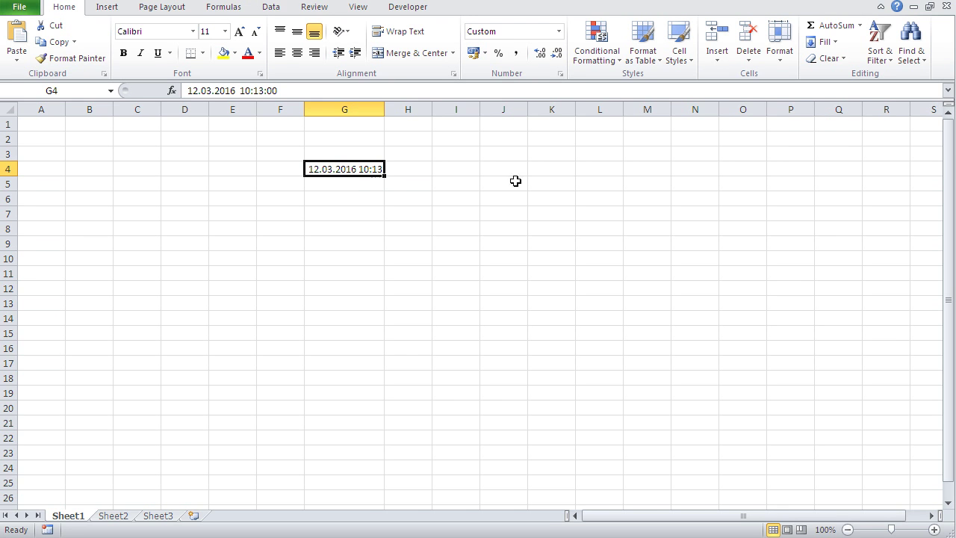
click(779, 60)
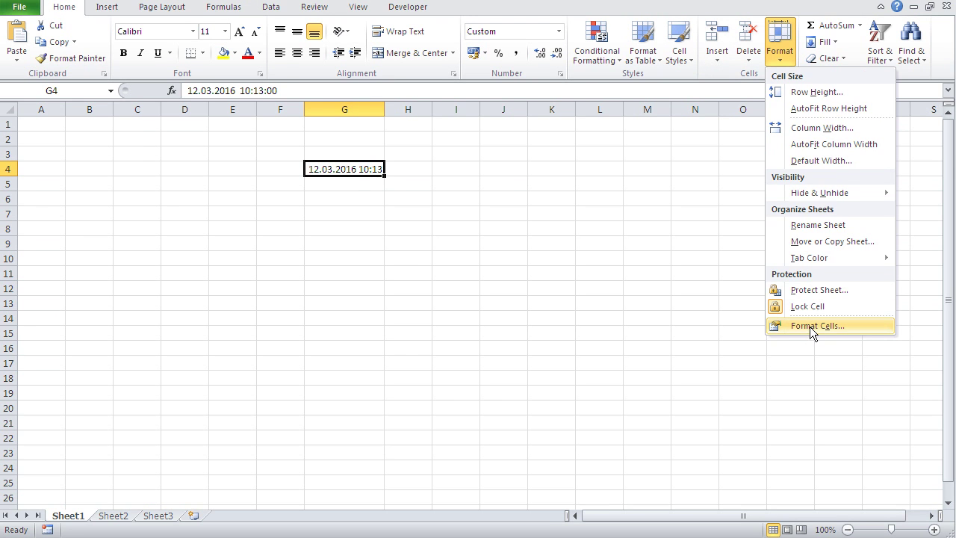
click(809, 326)
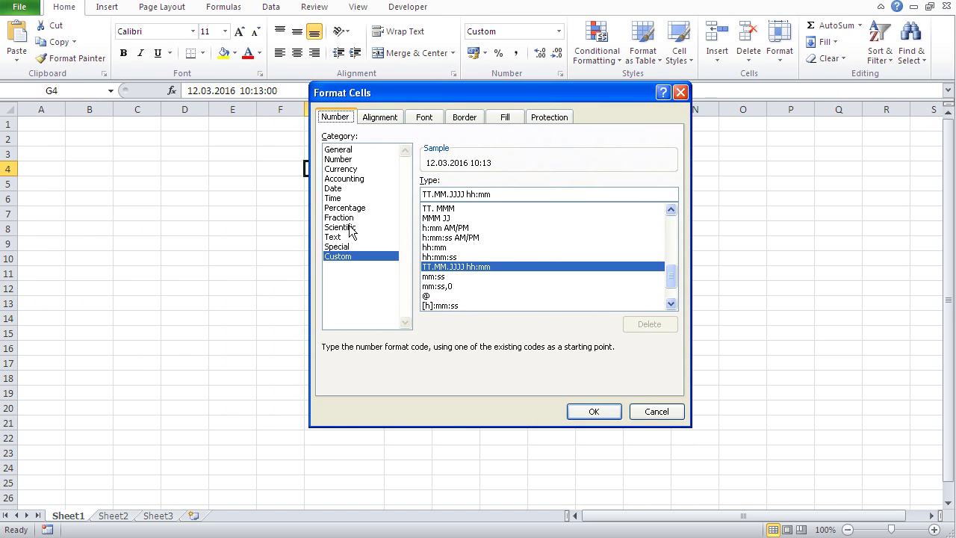
click(345, 256)
click(535, 193)
drag(534, 192, 401, 190)
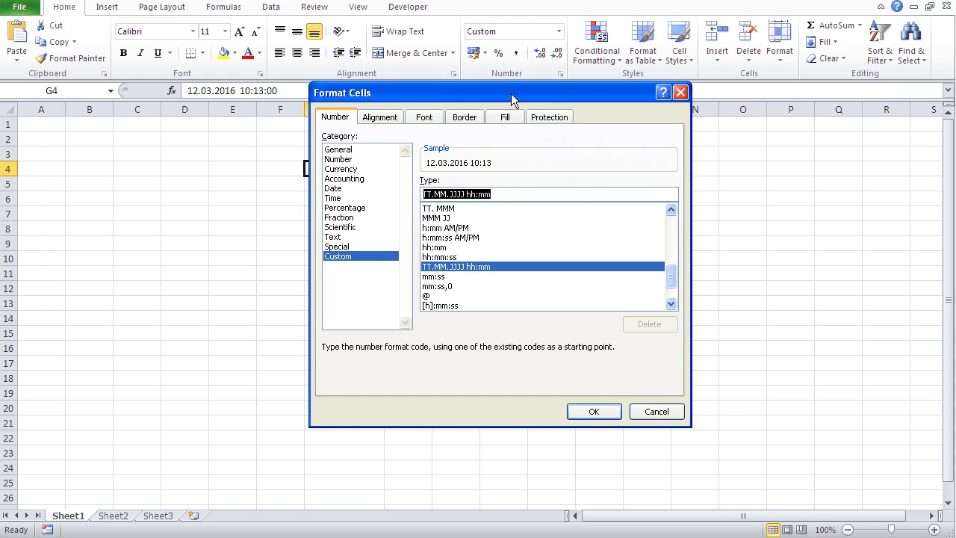
drag(510, 94, 676, 102)
text(dd)
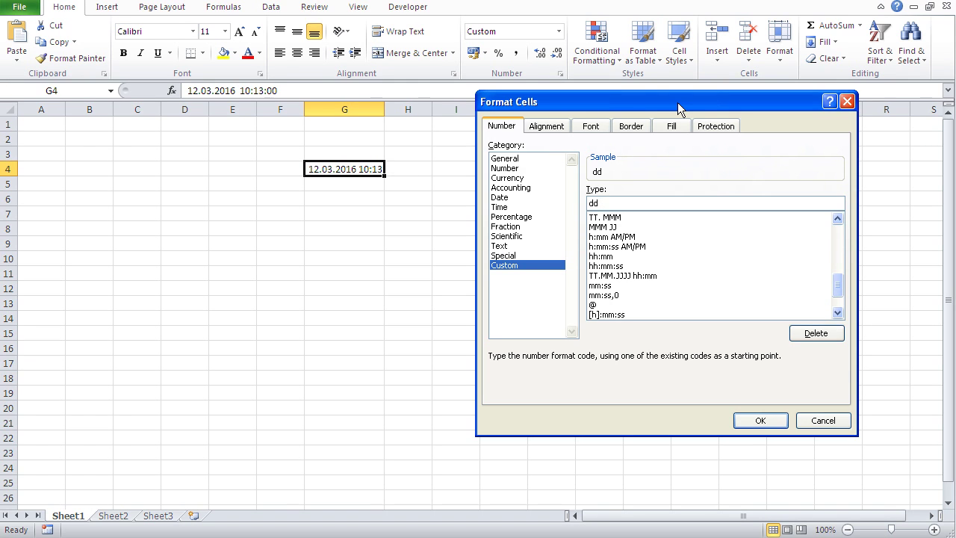
text( mmm yyyy)
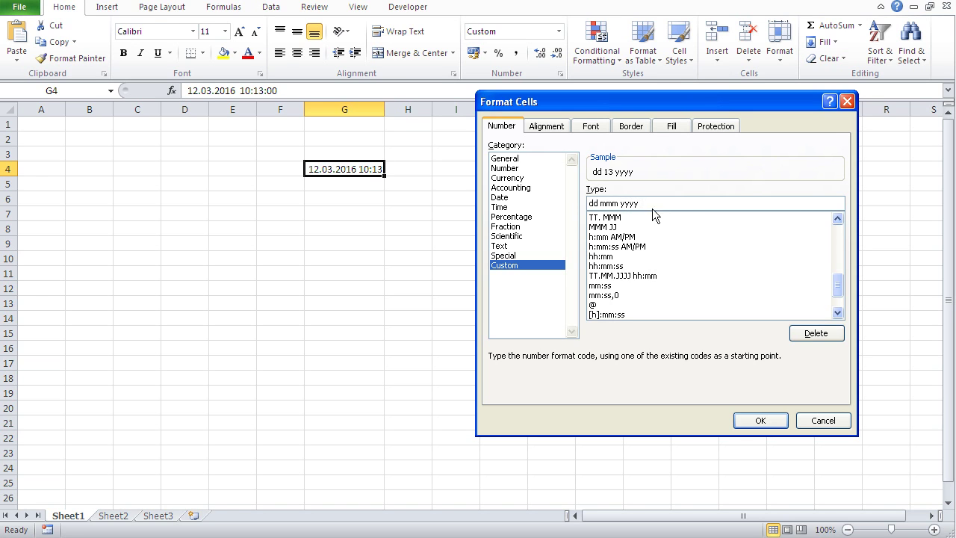